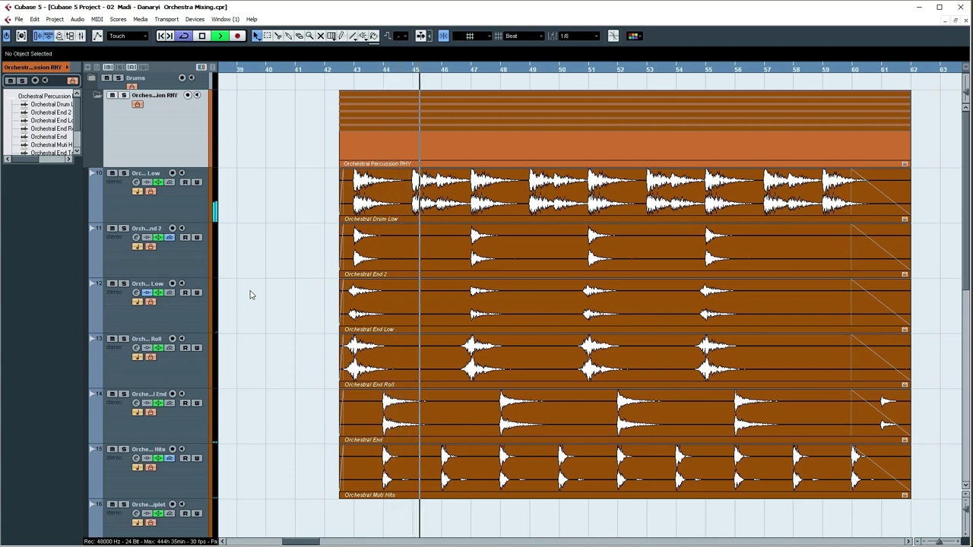
Examine the Orchestral Percussion RHY parts between bars 43 and 61 at several zoom levels during playback
key("g")
key("g")
key("g")
key("h")
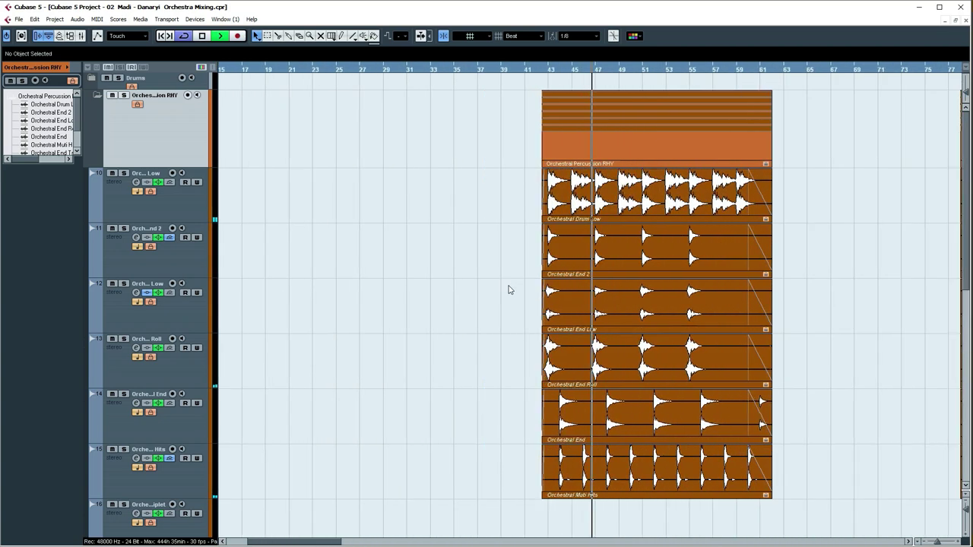
key("h")
key("g")
key("g")
key("g")
key("g")
scroll(500, 285, "down", 2)
scroll(499, 285, "up", 2)
key("h")
key("h")
key("h")
key("h")
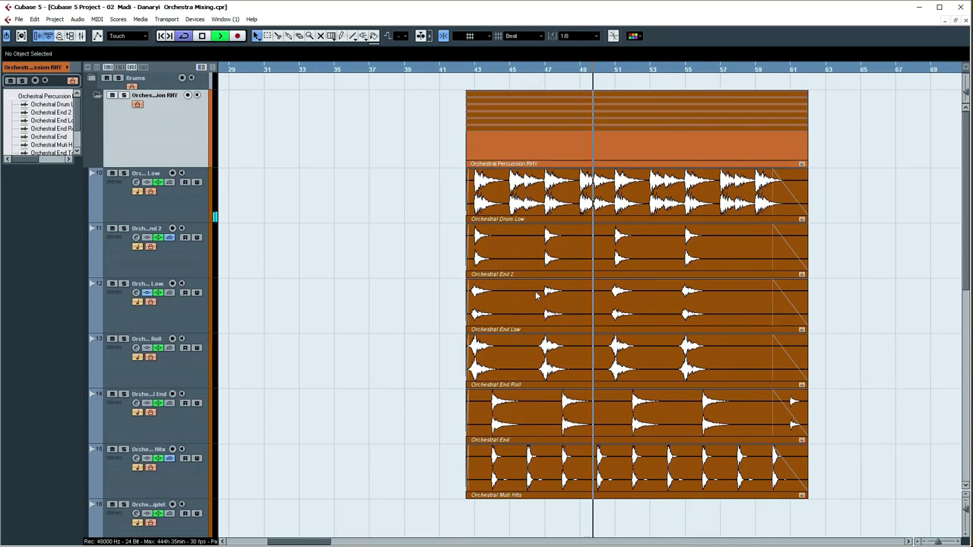
Solo the Orchestral Percussion RHY folder and play it from the start of its parts, just before bar 43
scroll(467, 304, "right", 2)
key("space")
left_click(124, 96)
left_click_drag(291, 73, 339, 94)
key("space")
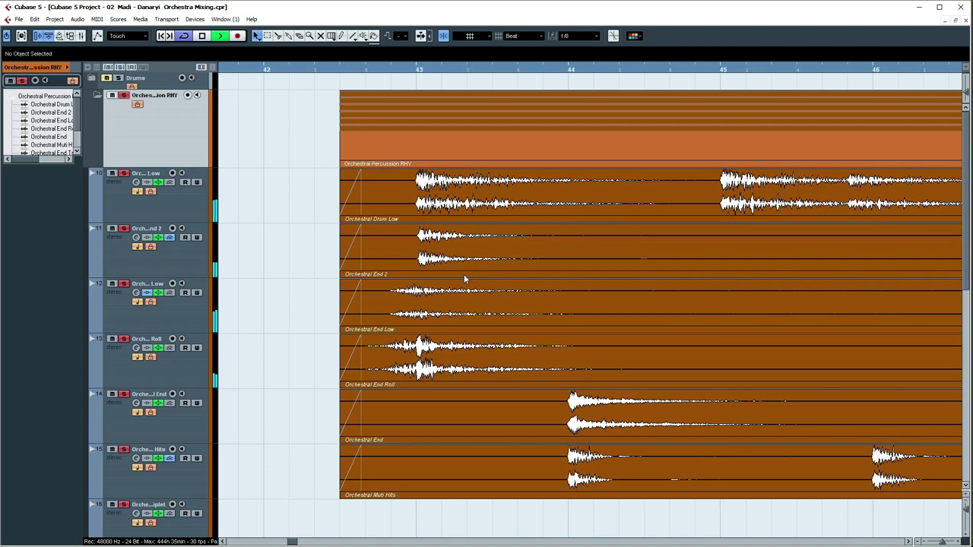
scroll(464, 274, "down", 2)
scroll(553, 295, "right", 3)
key("space")
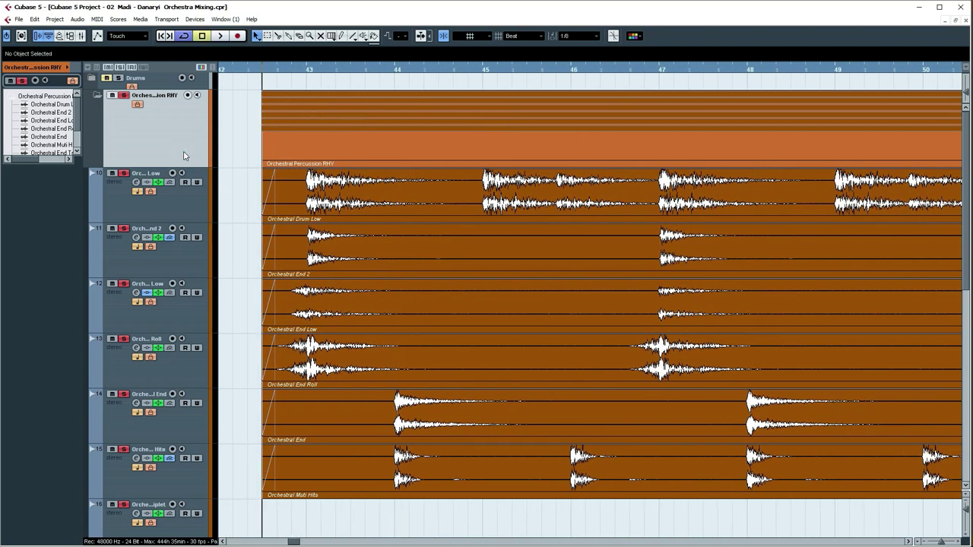
Solo only the Orchestral Drum Low track and audition it
left_click(174, 193)
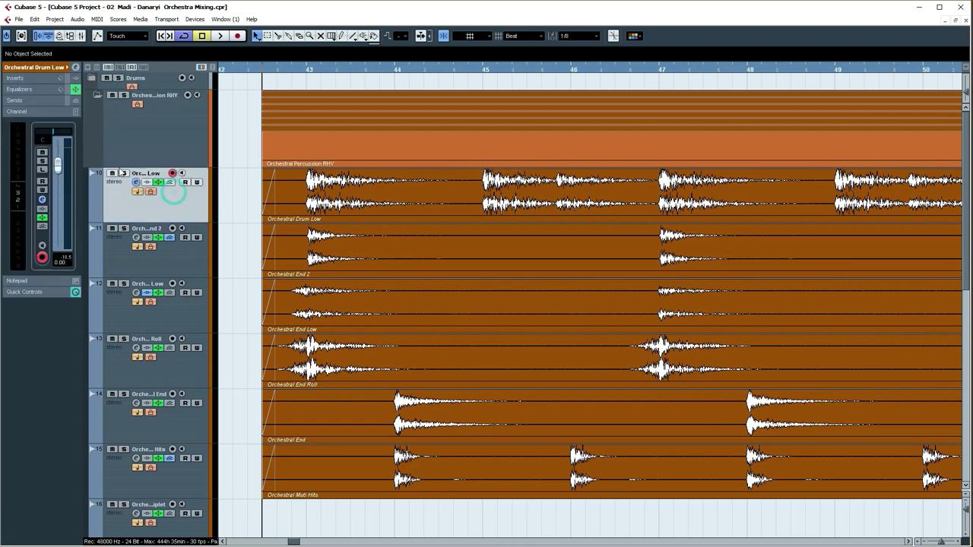
key("space")
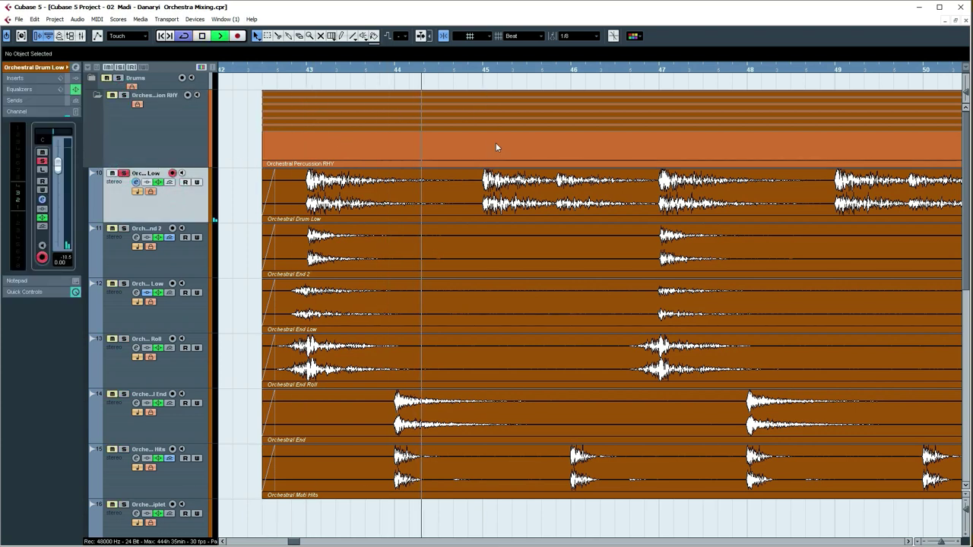
key("space")
Audition the Orchestral End 2 track soloed from just before bar 43, and turn its solo off
left_click(123, 228)
left_click(291, 79)
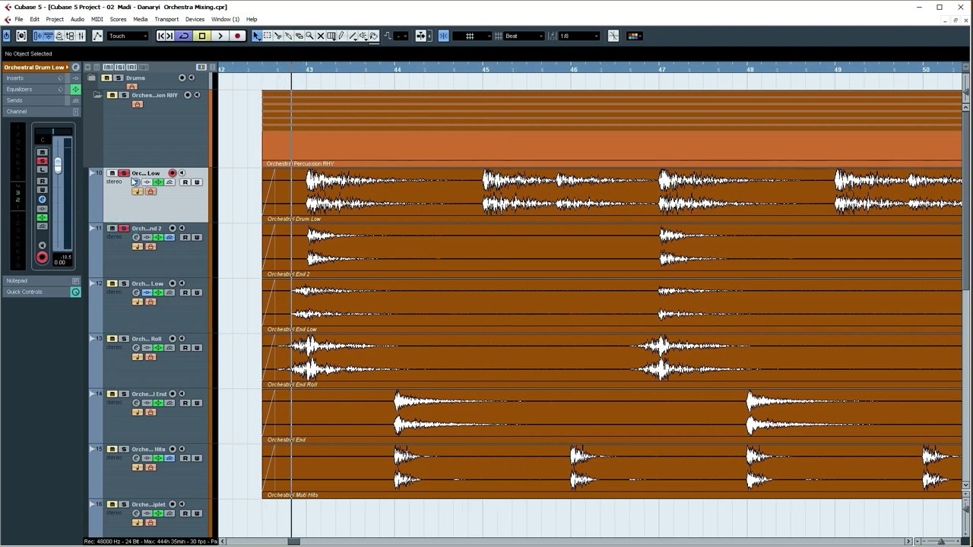
left_click(116, 264)
key("space")
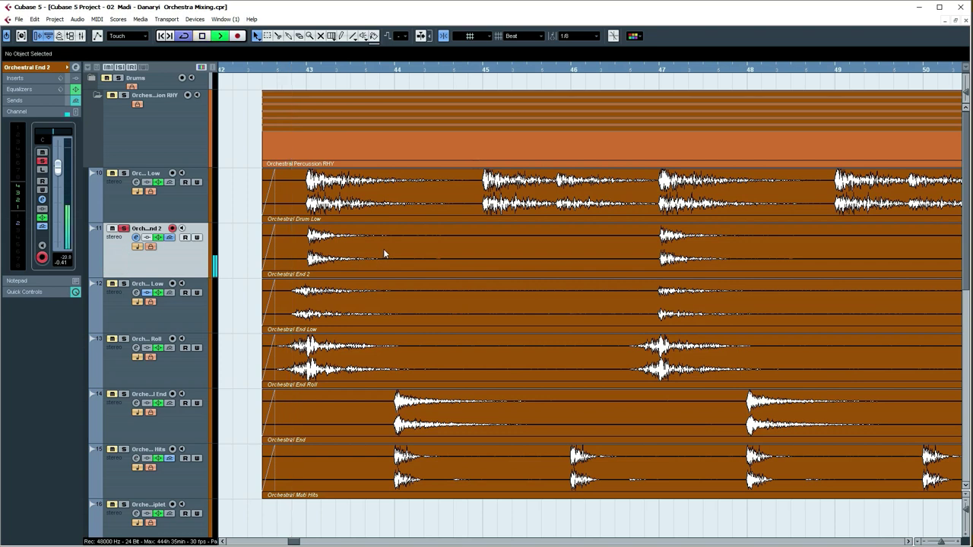
key("space")
left_click(124, 228)
Solo the Orchestral End Low track and play its first hit from just before bar 43
left_click(120, 303)
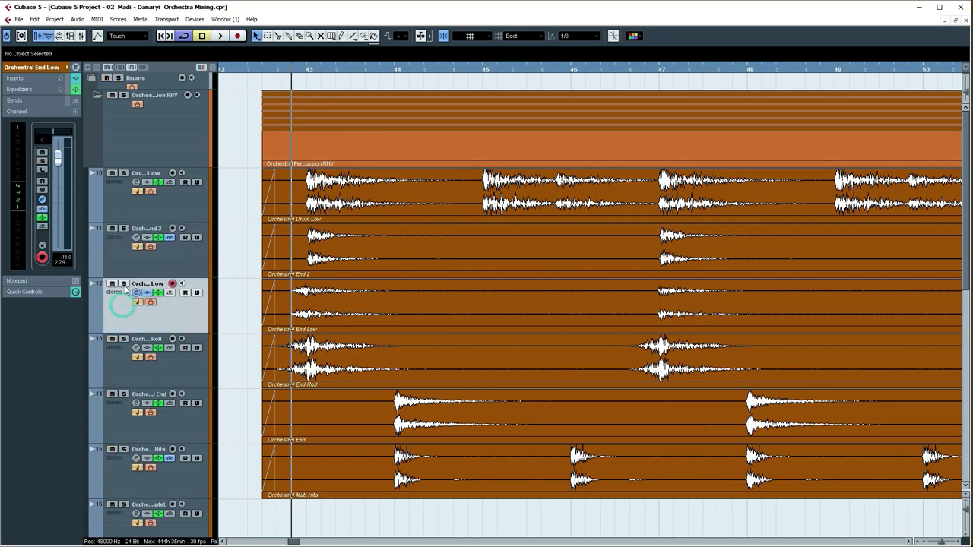
left_click(123, 284)
left_click_drag(283, 72, 277, 72)
key("space")
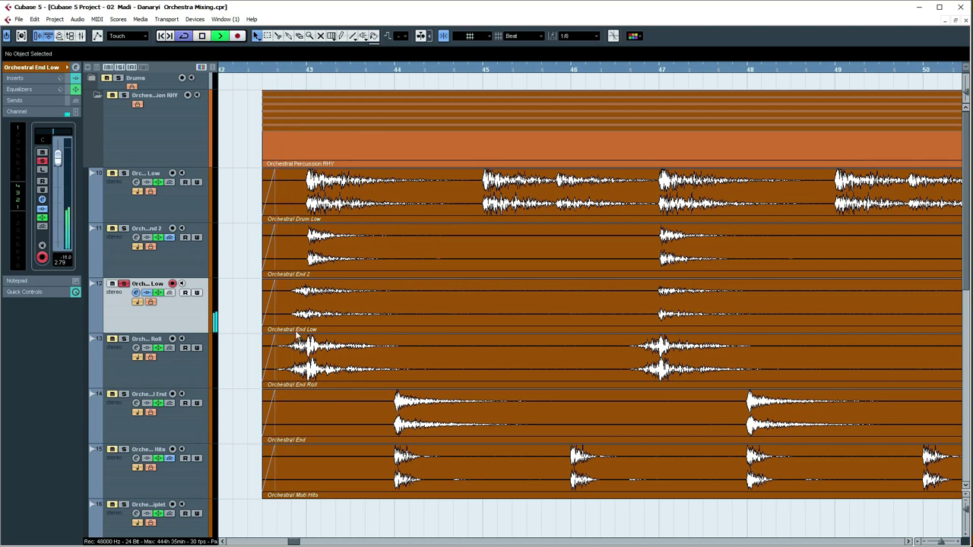
key("space")
Audition the Orchestral End Roll track soloed, and turn its solo off
left_click(123, 338)
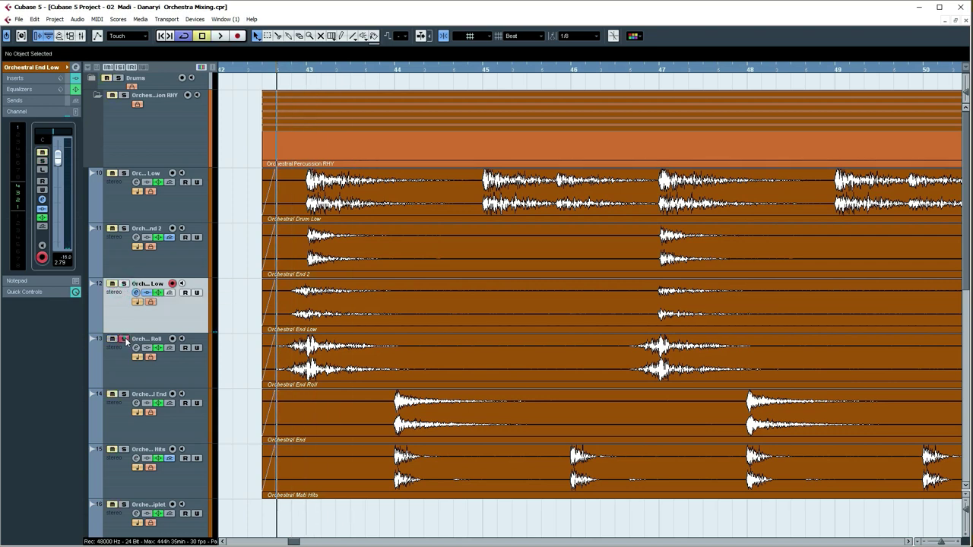
key("space")
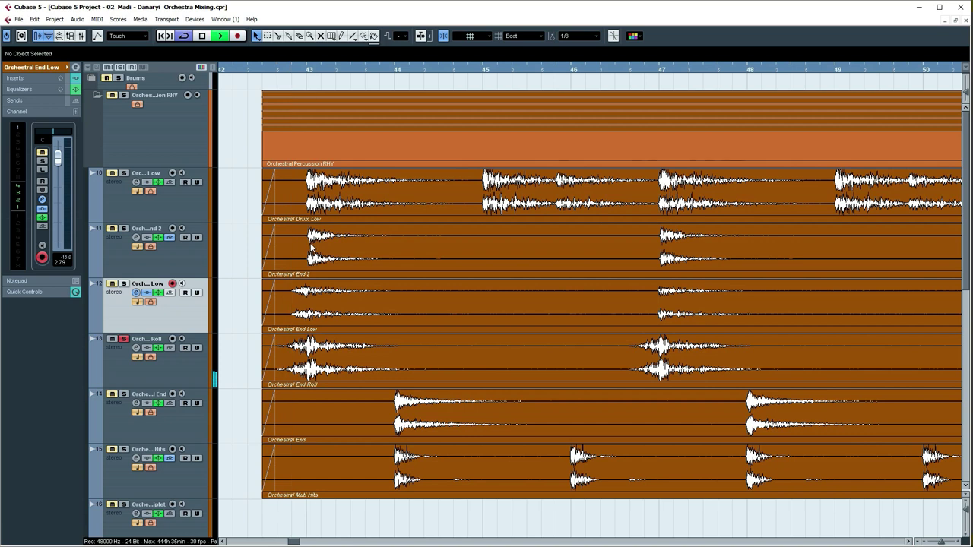
key("space")
left_click(122, 339)
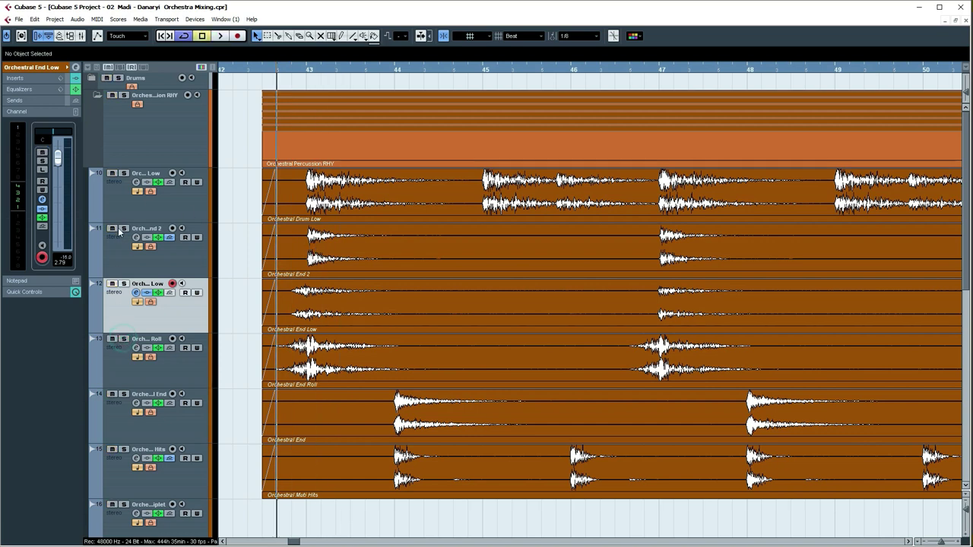
Solo the Orchestral Drum Low track and open its channel settings, placing the window clear of the track list
left_click(116, 206)
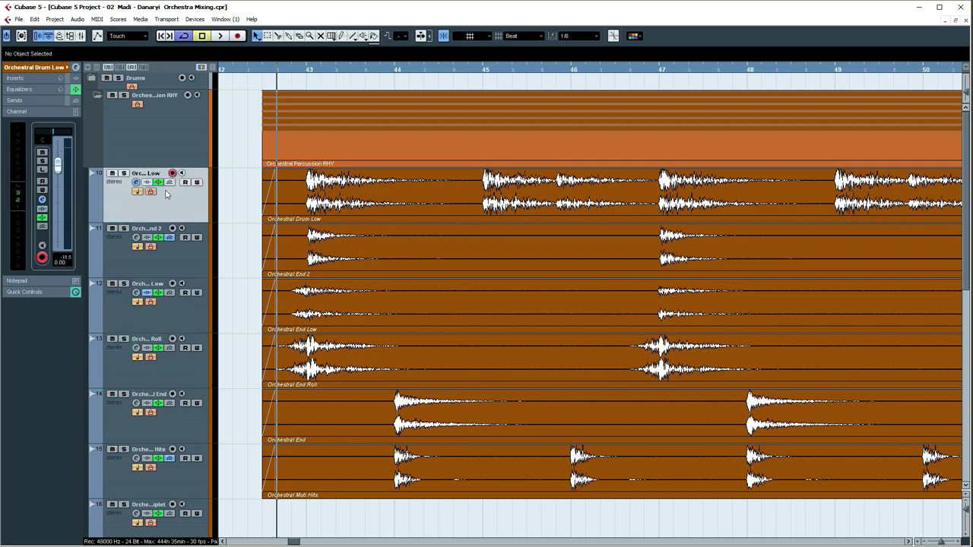
left_click(136, 182)
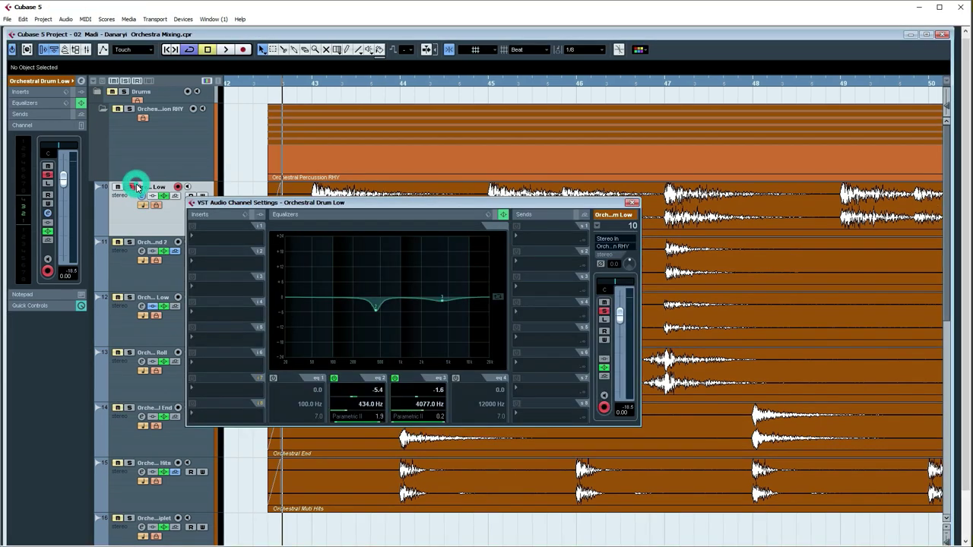
left_click_drag(317, 203, 467, 117)
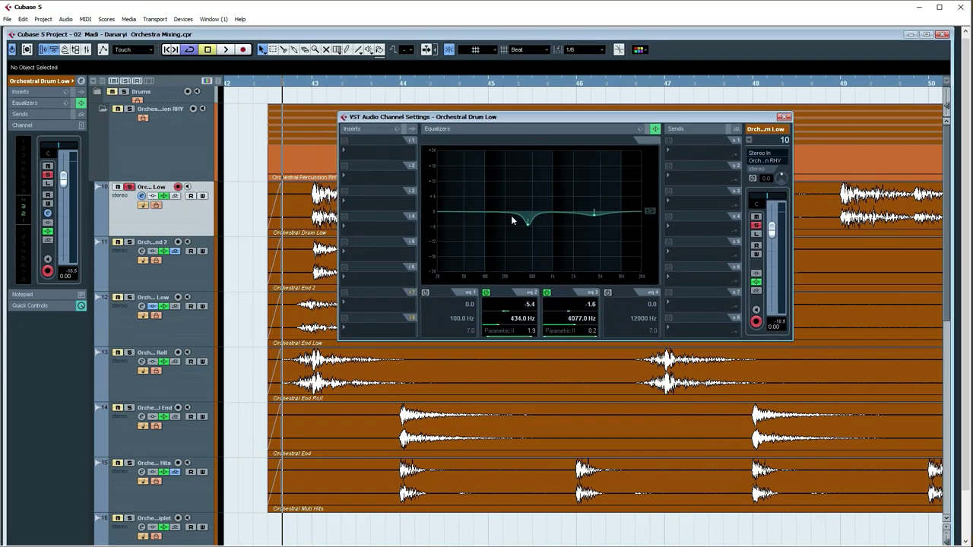
Compare the sound of Orchestral Drum Low with its equalizer bypassed and with it active
key("space")
left_click(647, 129)
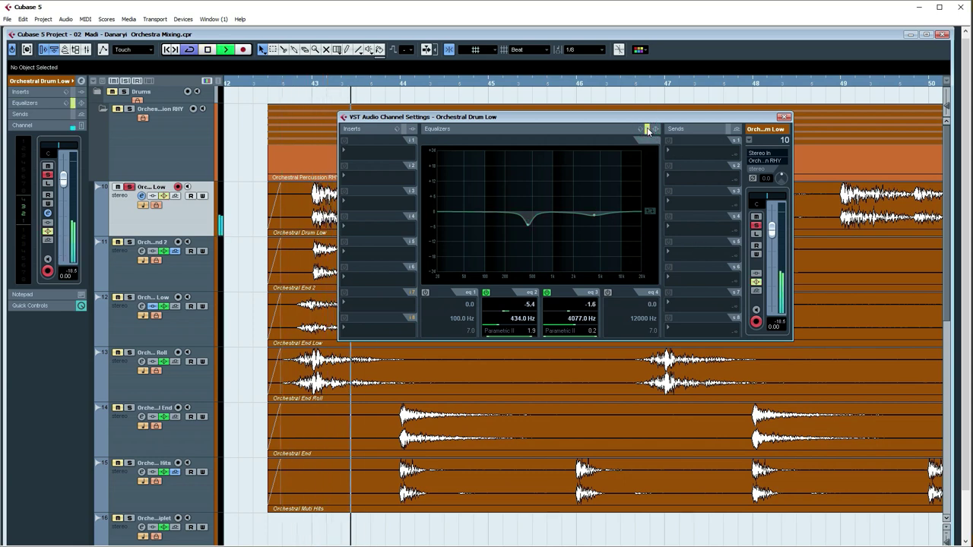
key("space")
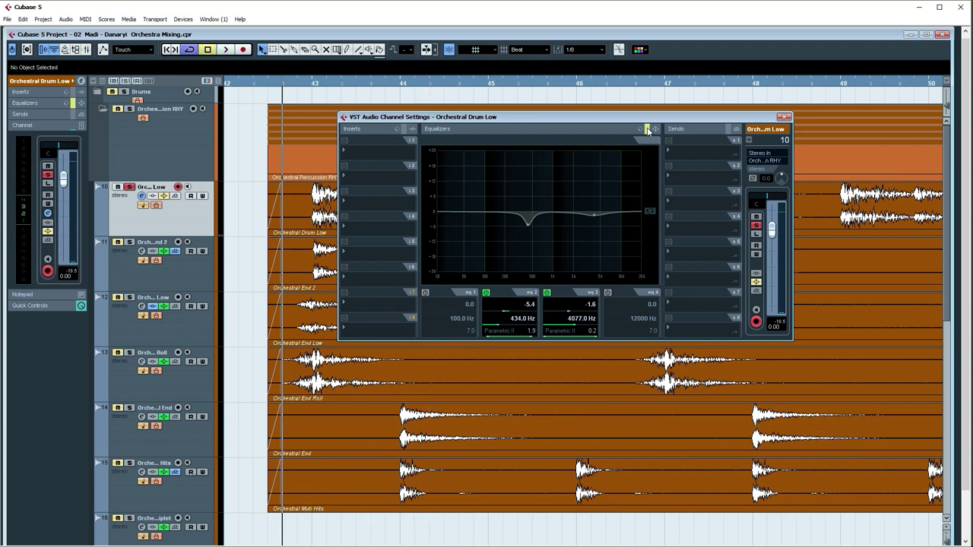
left_click(649, 130)
key("space")
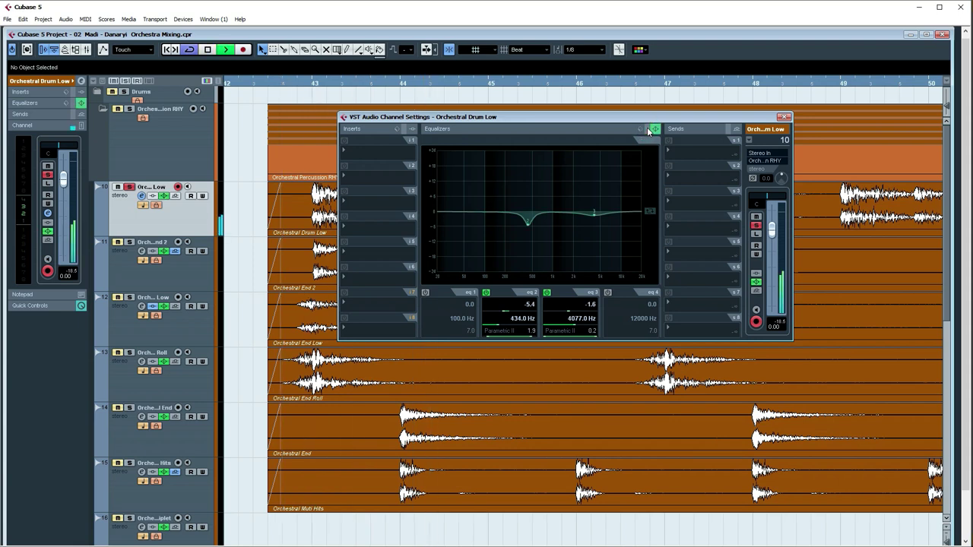
key("space")
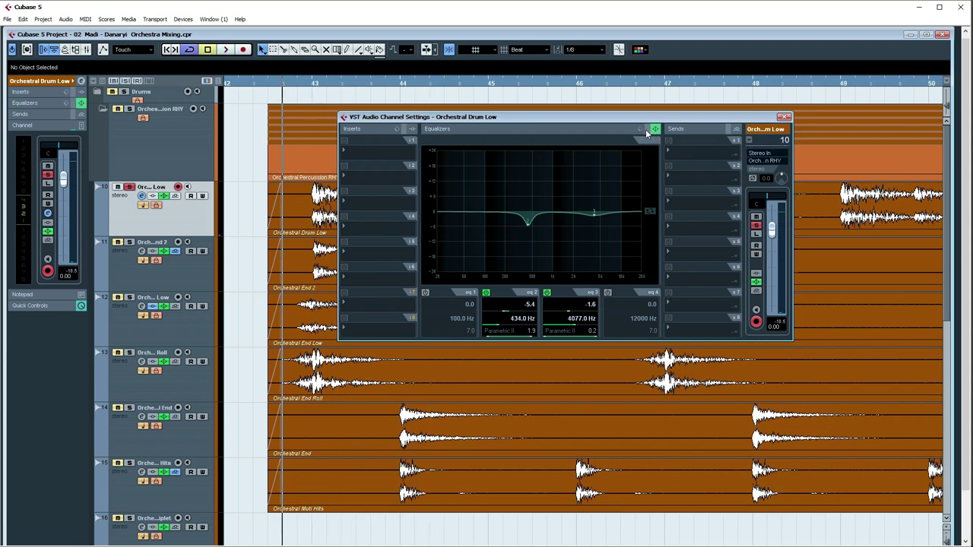
Set the second EQ band of Orchestral Drum Low to -5.4 dB at 426 Hz and audition it
mouse_move(529, 229)
left_mouse_down()
mouse_move(527, 191)
mouse_move(529, 216)
left_mouse_up()
key("space")
key("space")
key("space")
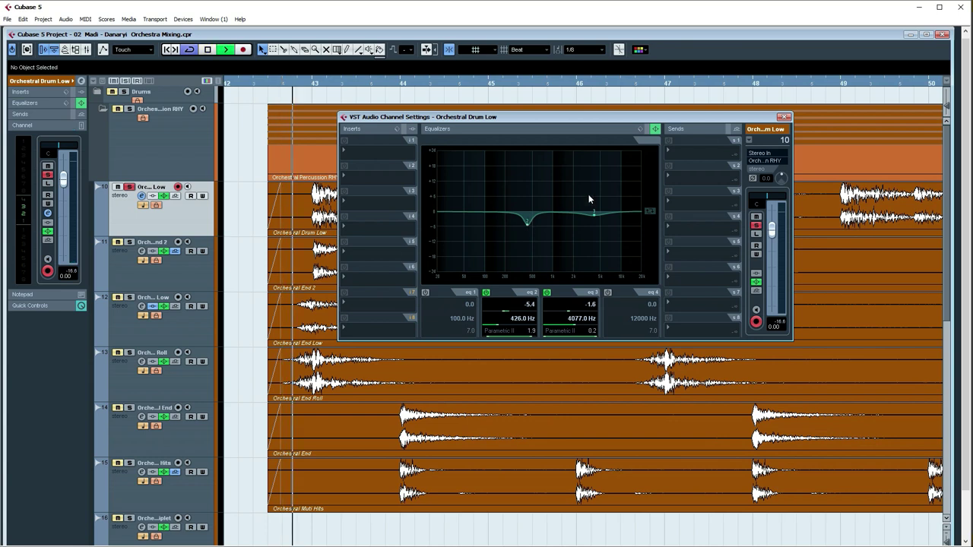
key("space")
Switch the solo from Orchestral Drum Low to Orchestral End 2, audition it and open its channel settings
left_click(783, 116)
left_click(128, 187)
left_click(129, 242)
key("space")
key("space")
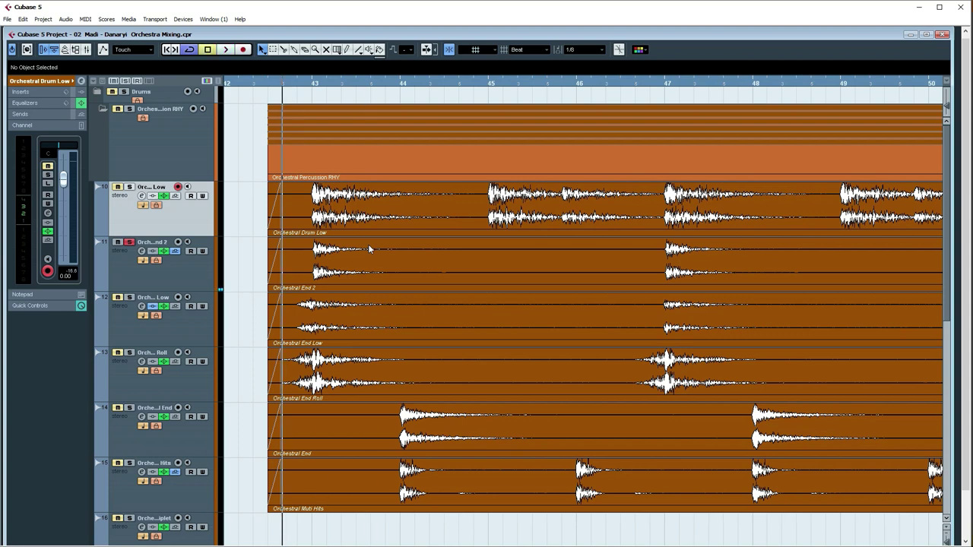
left_click(142, 252)
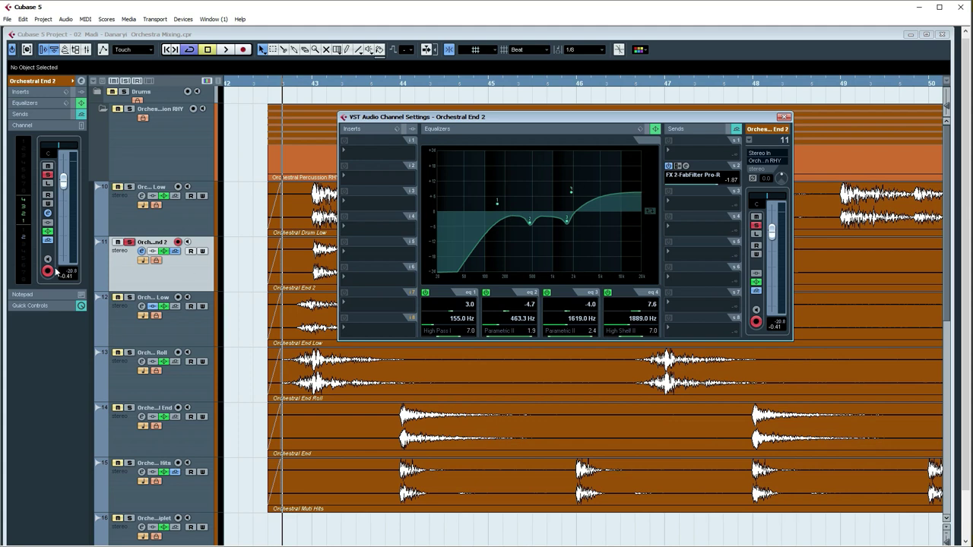
key("space")
Solo the Orchestral End Low track and play it with its channel settings open
left_click(129, 298)
left_click(141, 306)
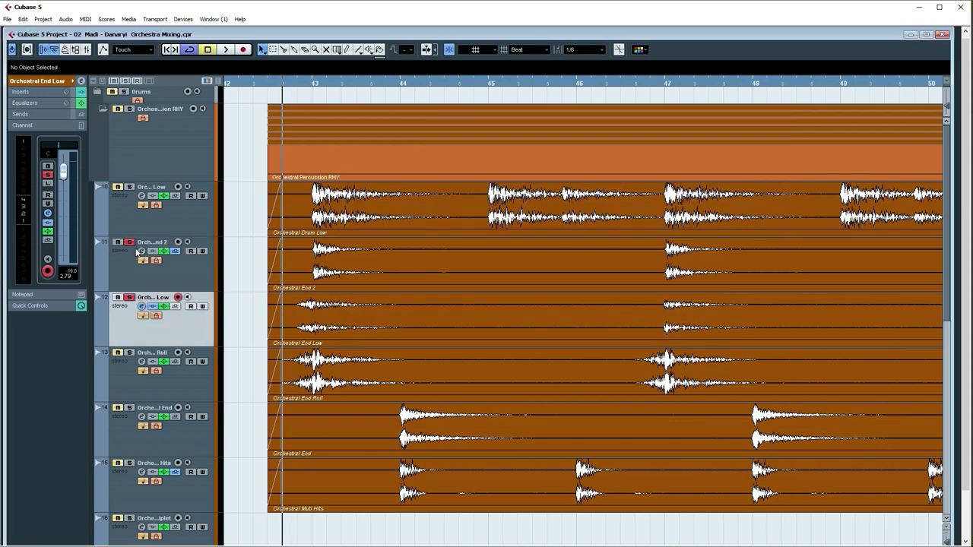
key("space")
left_click(140, 307)
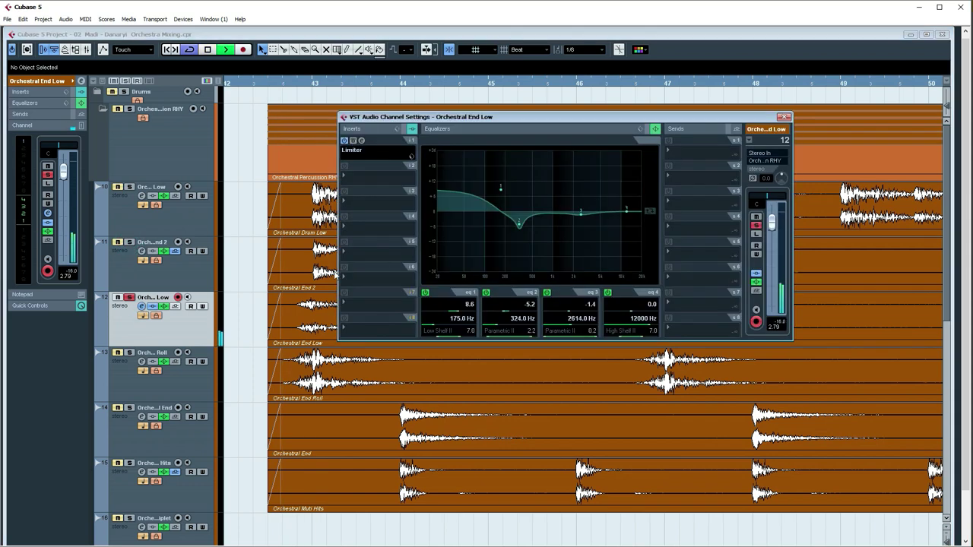
key("space")
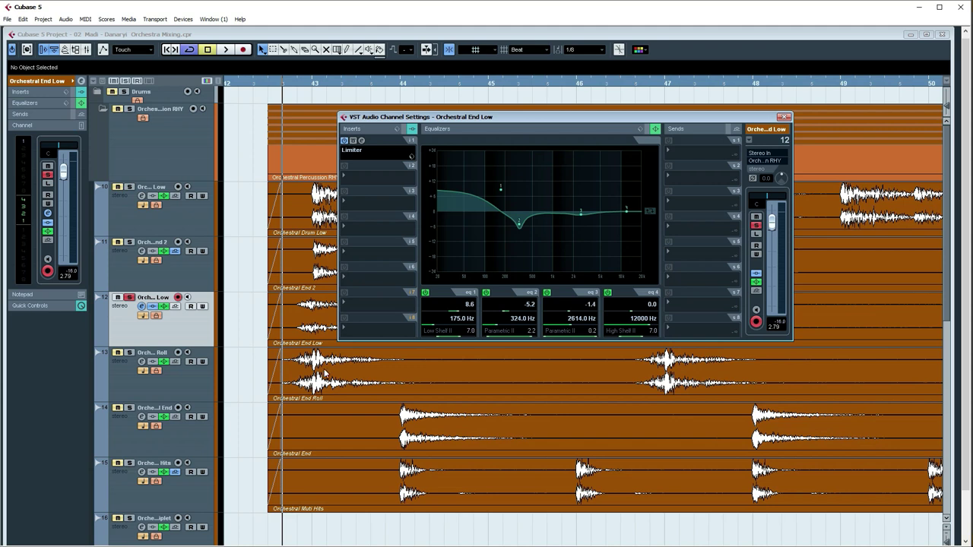
Close the Orchestral End Low channel settings and audition only the Orchestral End Roll track
left_click(141, 307)
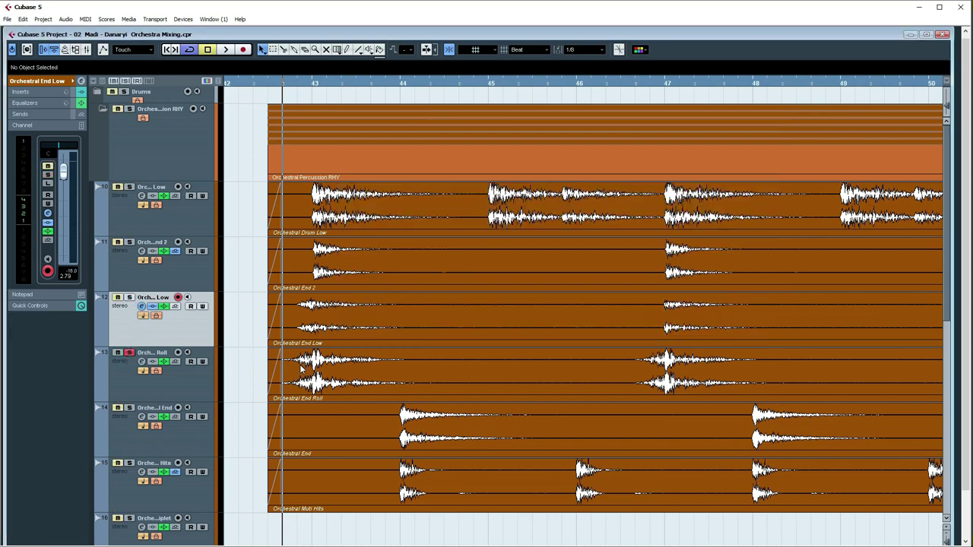
key("Home")
key("space")
Add Orchestral End Low, Orchestral End 2 and Orchestral Drum Low to the solo and play all four tracks together
left_click(129, 297)
left_click(128, 242)
left_click(128, 187)
key("space")
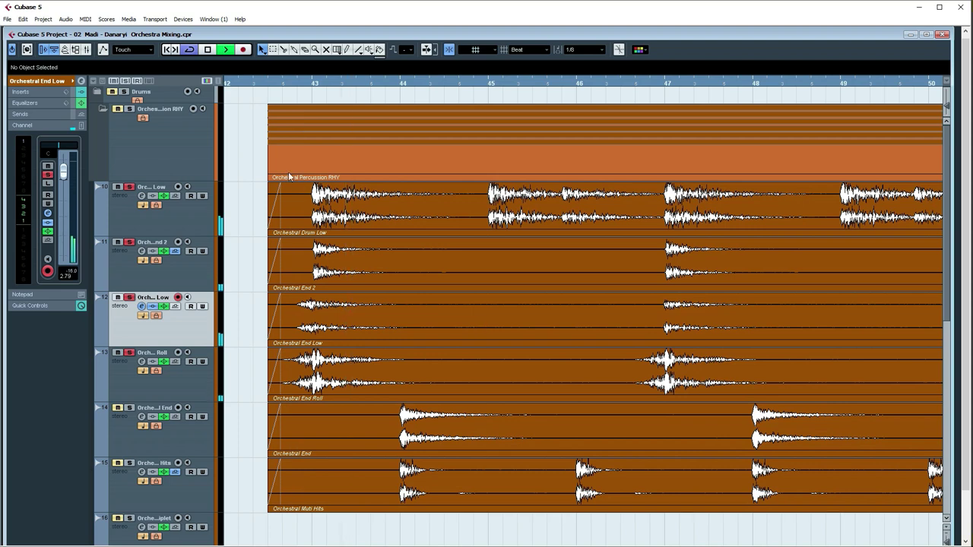
left_click(272, 81)
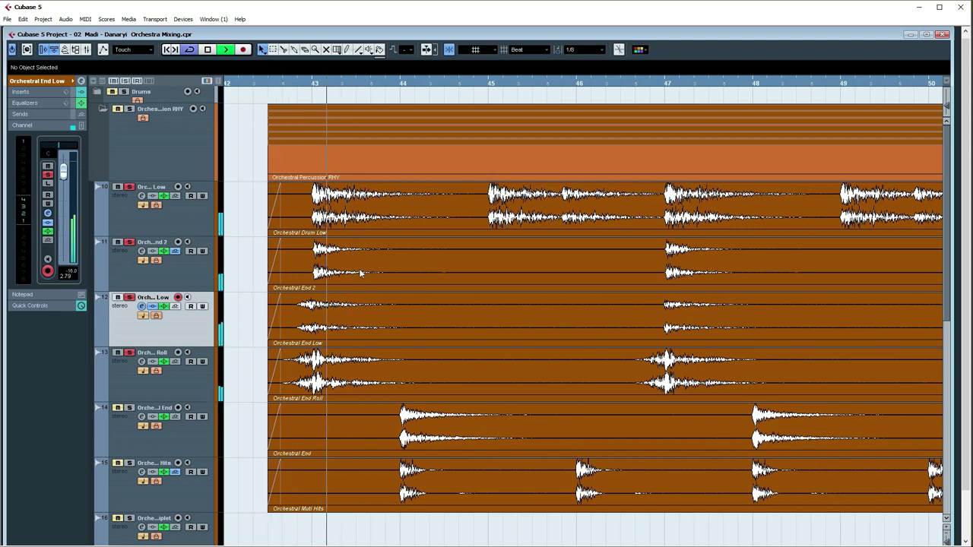
key("space")
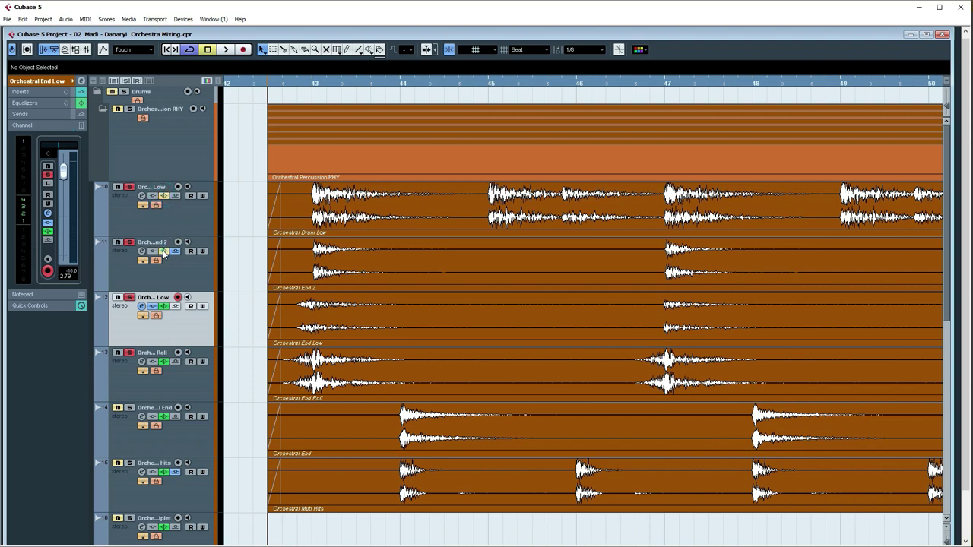
Bypass the equalizers on the four soloed percussion tracks and play them together
left_click(163, 307)
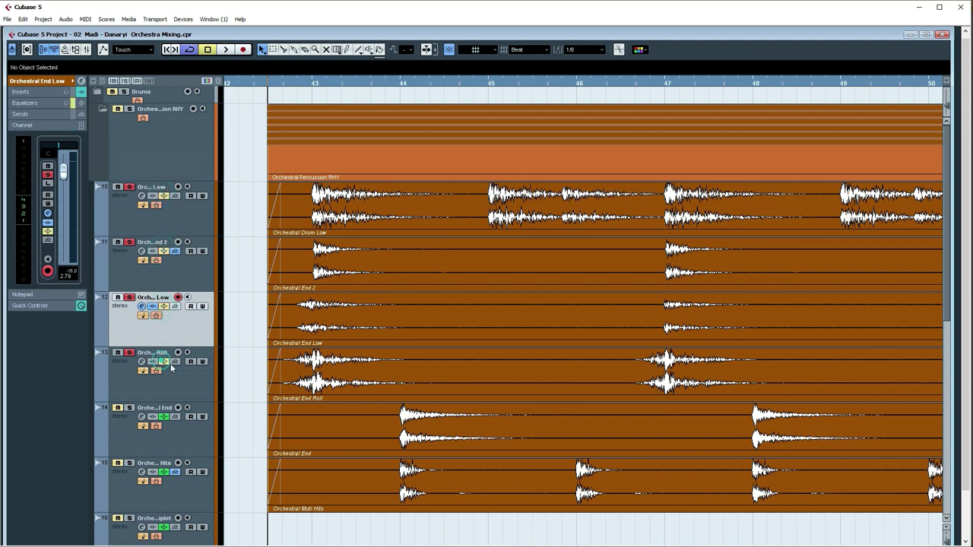
key("space")
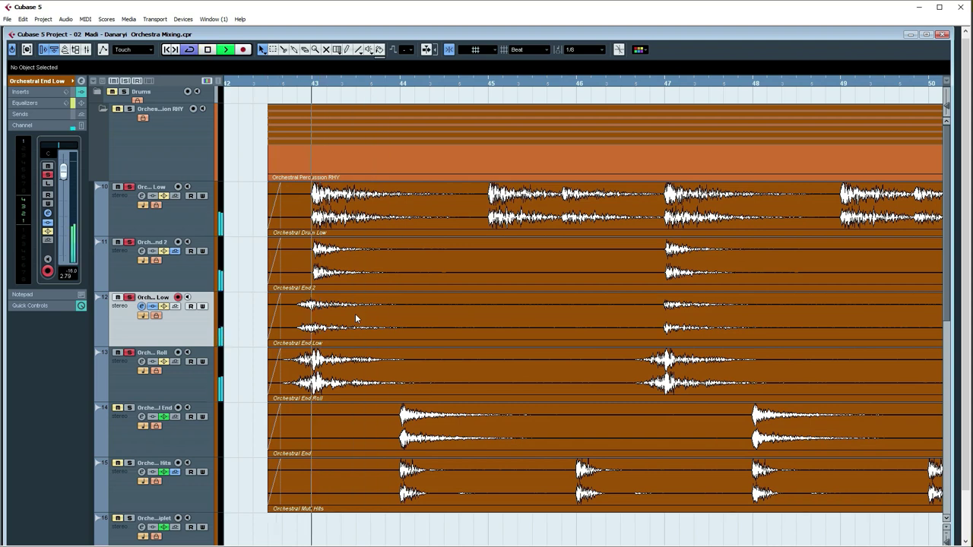
key("space")
Reactivate the equalizers on the four soloed percussion tracks and play them again for comparison
left_click(164, 306)
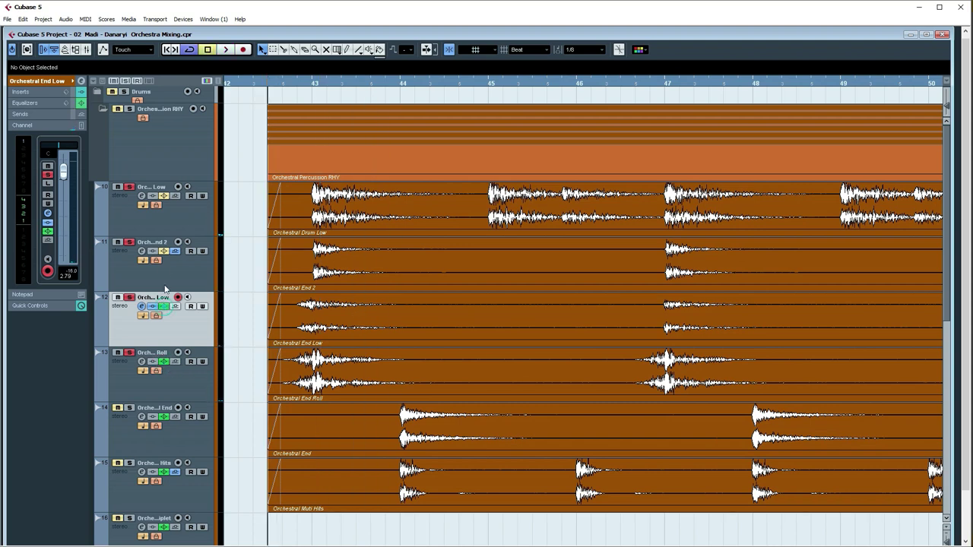
key("space")
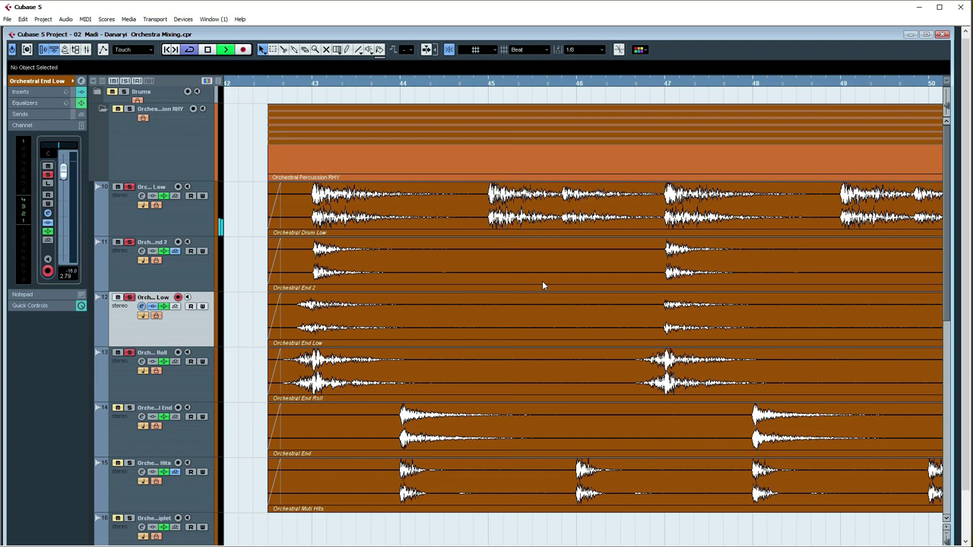
key("space")
Add the Orchestral End, Orchestral Muti Hits and triplet tracks (14 to 16) to the solo
left_click(130, 408)
left_click(129, 462)
left_click(130, 519)
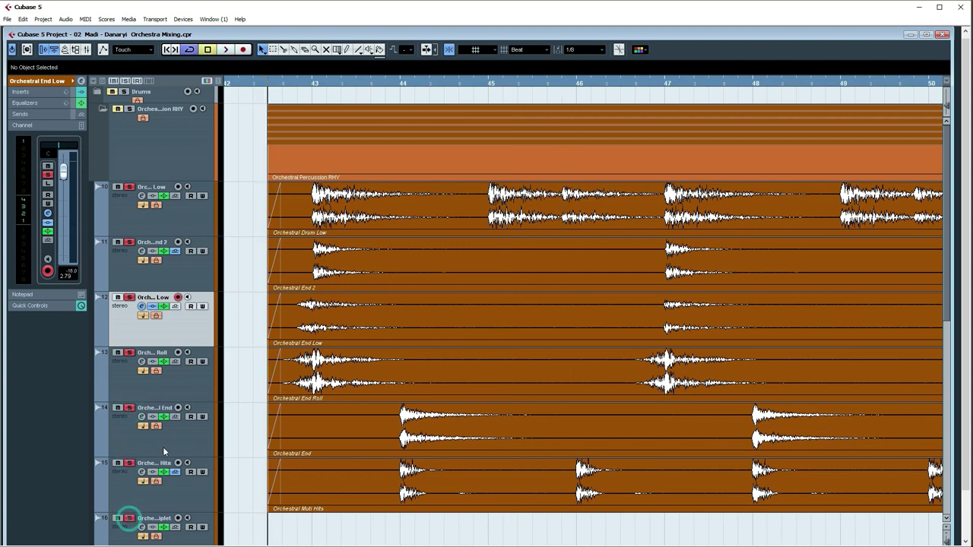
Play the soloed percussion tracks and view the equalizer settings of Orchestral End and Orchestral Muti Hits, closing the channel settings at the end
scroll(249, 396, "down", 5)
key("space")
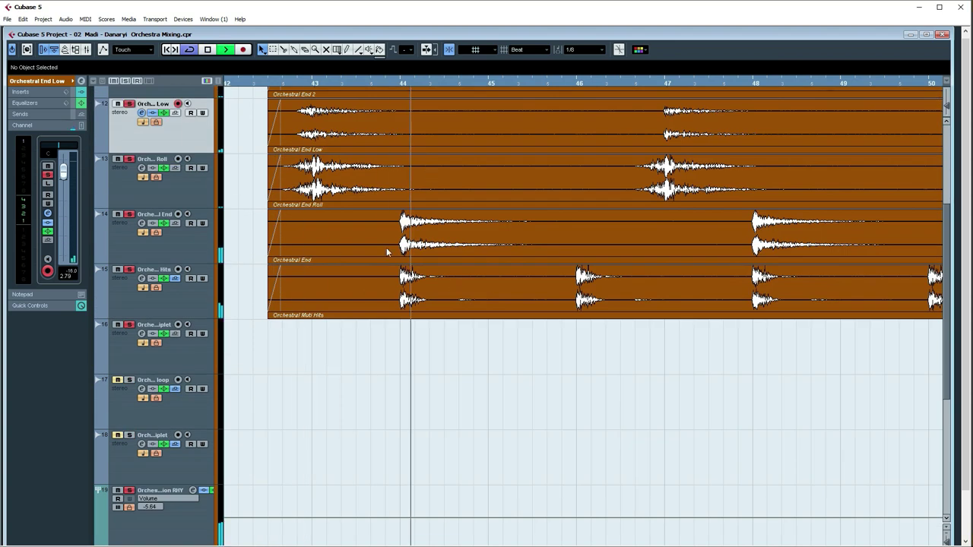
left_click(142, 228)
left_click(141, 223)
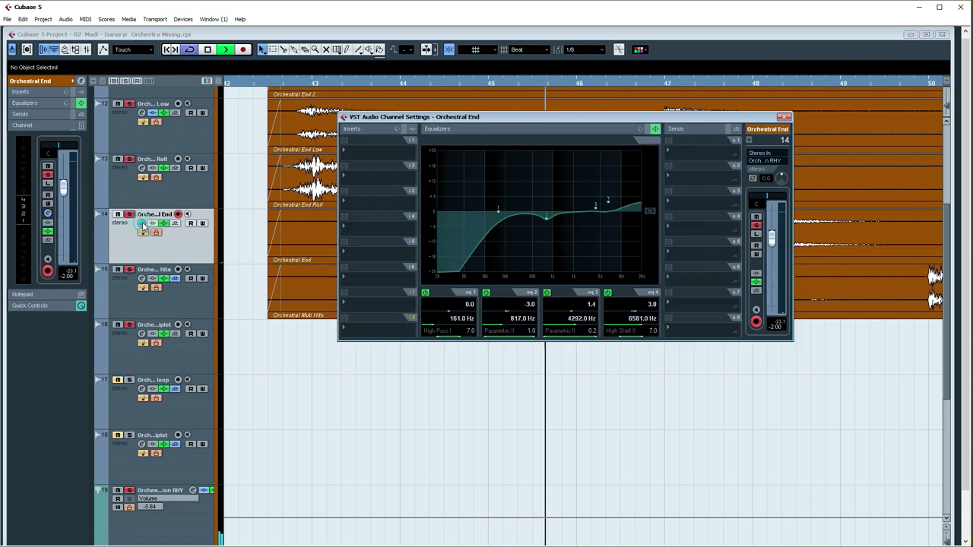
left_click(141, 280)
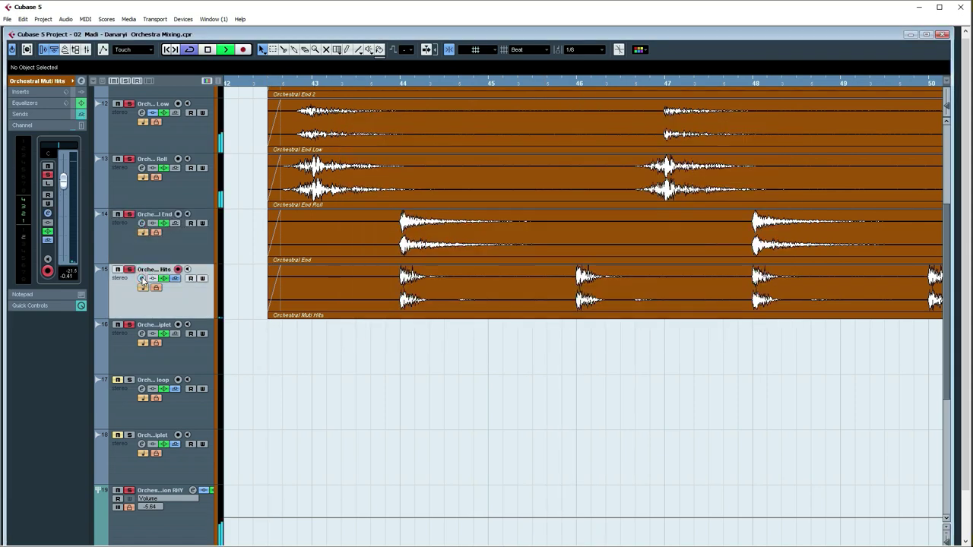
left_click(142, 278)
key("space")
left_click(787, 117)
scroll(445, 219, "up", 4)
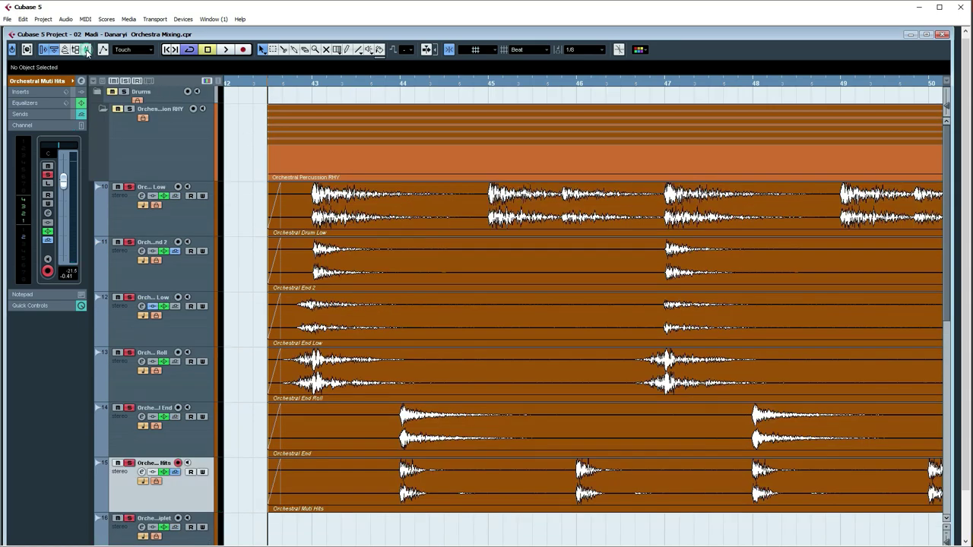
Open the mixer with equalizer curves shown on the channels and review the orchestral percussion channels during playback
left_click(87, 50)
left_click(180, 183)
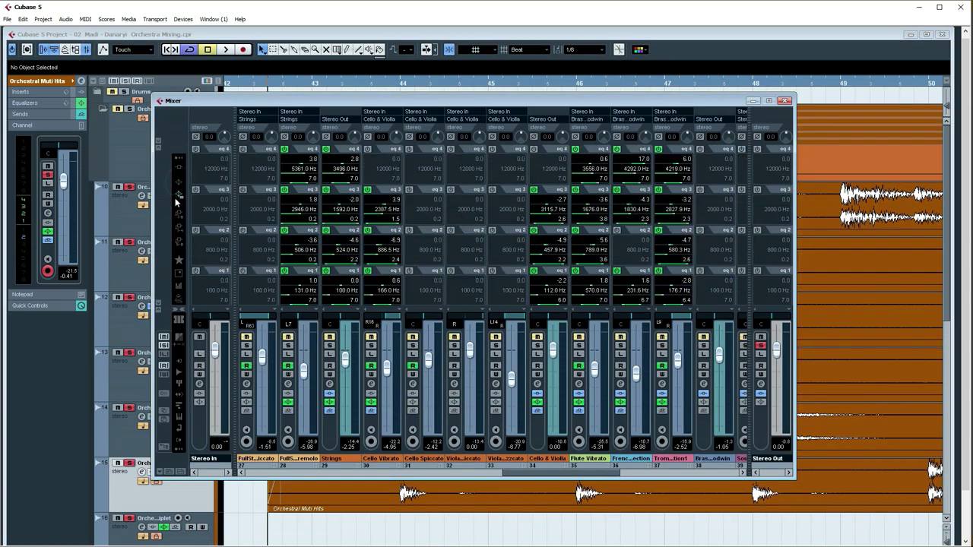
key("space")
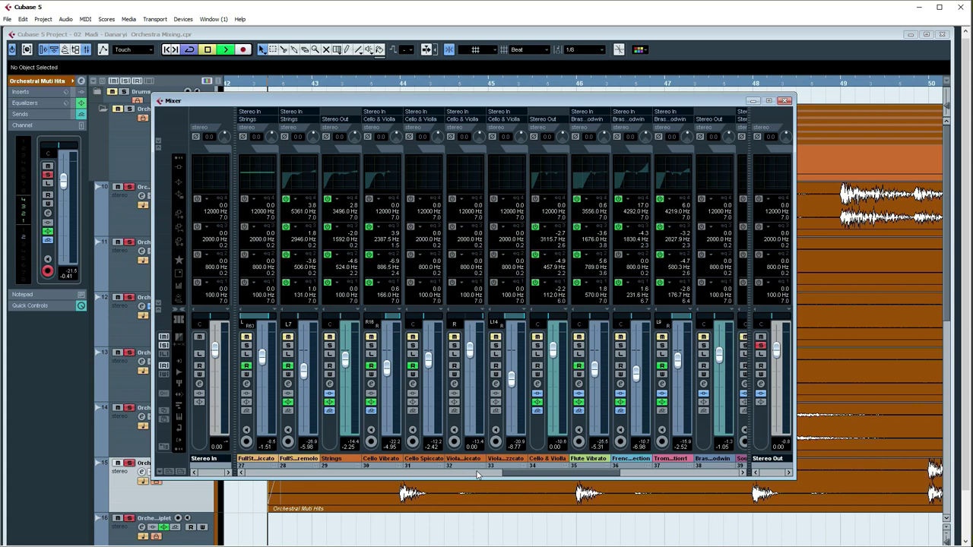
left_click(242, 472)
left_click_drag(242, 472, 402, 469)
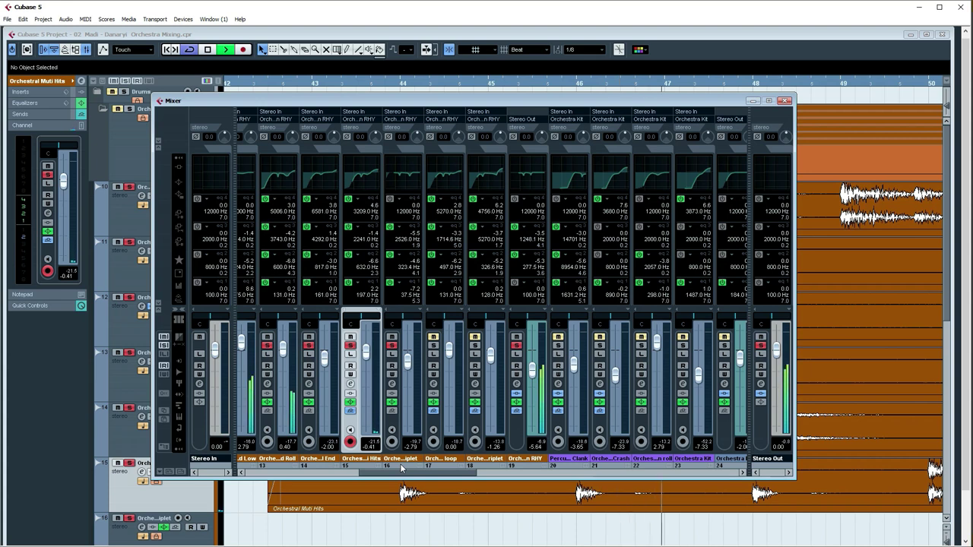
key("space")
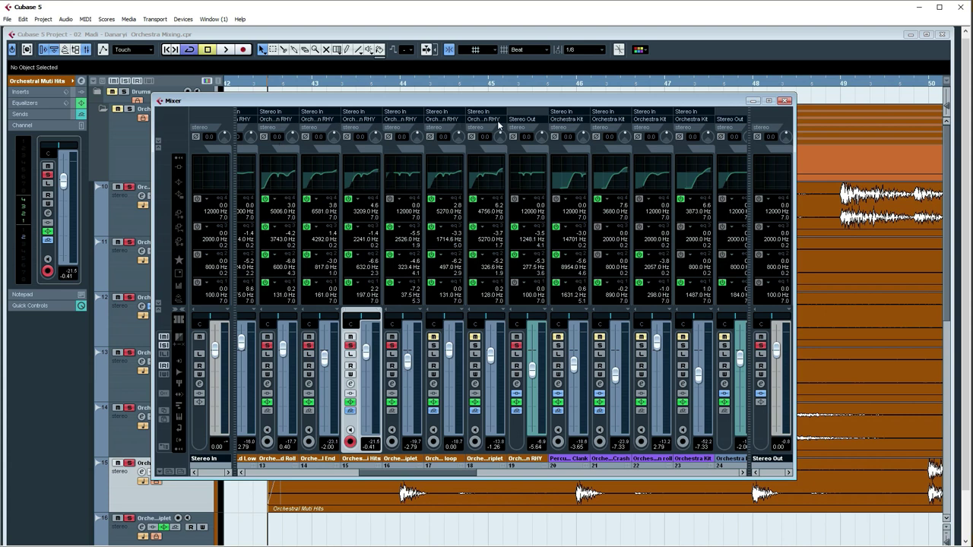
Inspect the Orchestral Percussion RHY group's equalizer and first-insert Compressor during playback, closing the channel settings and mixer at the end
left_click(517, 383)
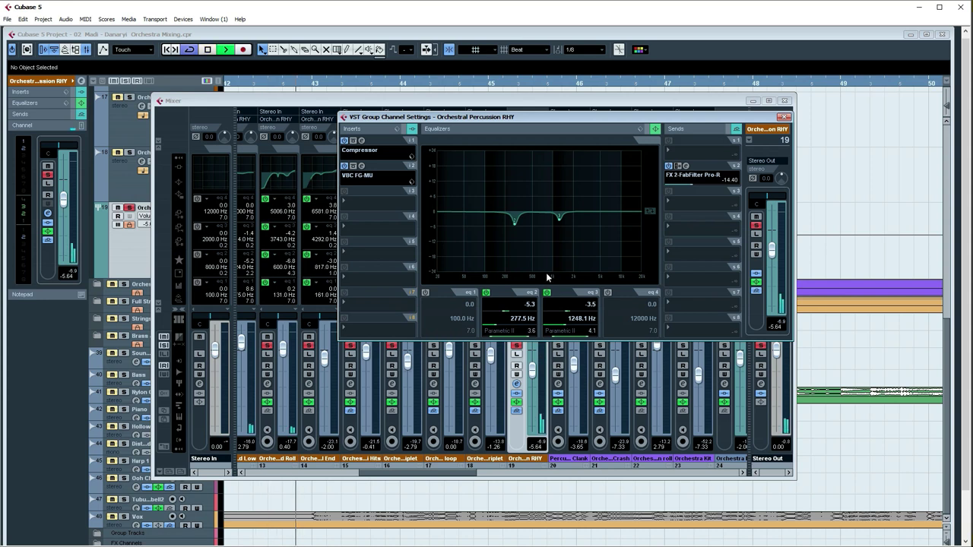
key("space")
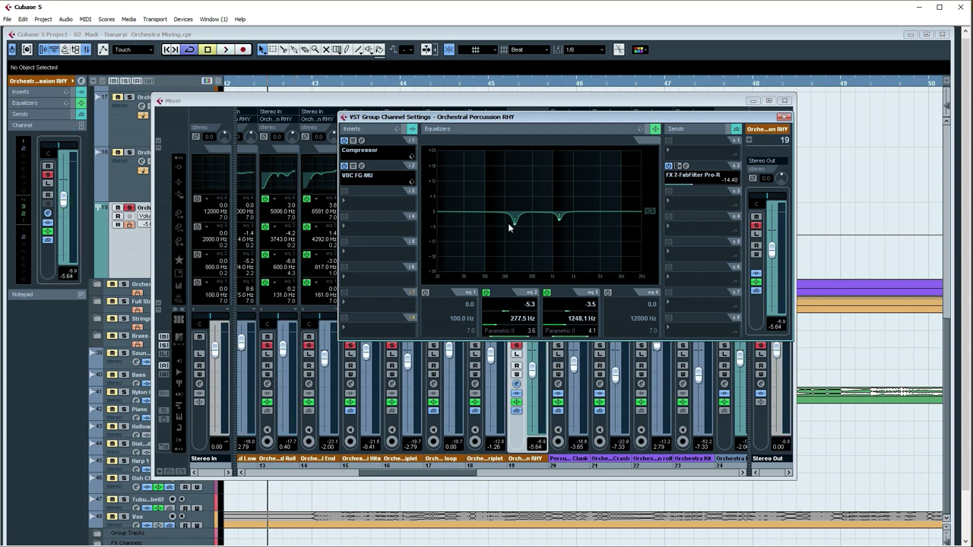
left_click(361, 141)
key("space")
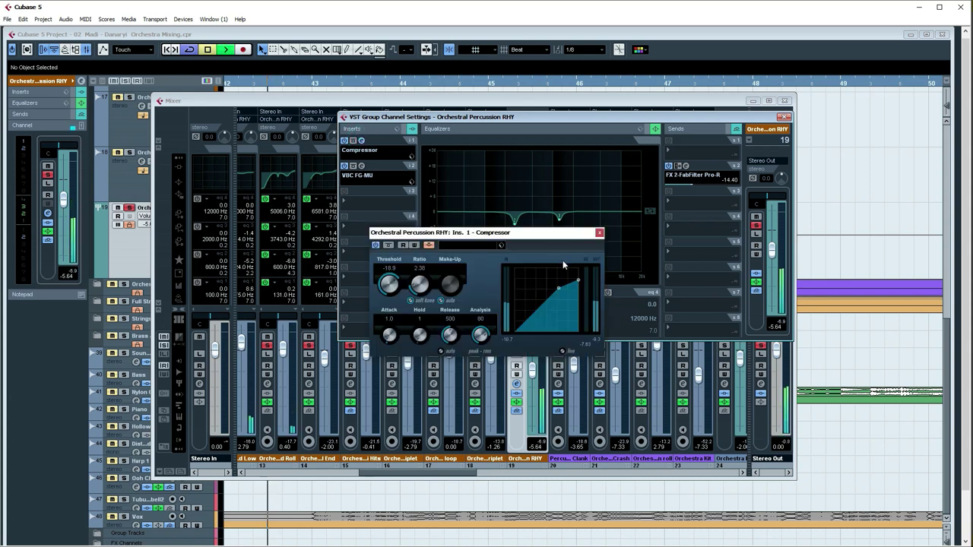
key("space")
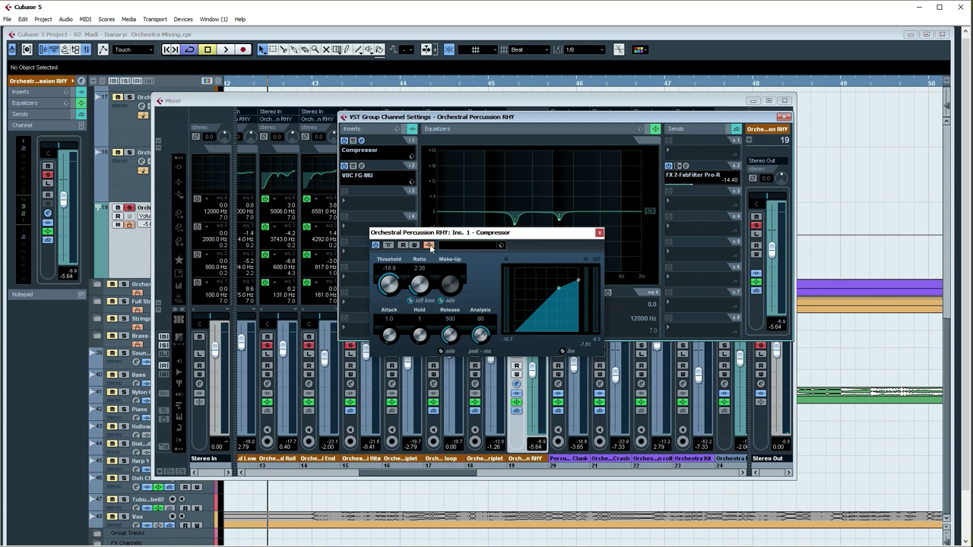
left_click(784, 118)
left_click(784, 101)
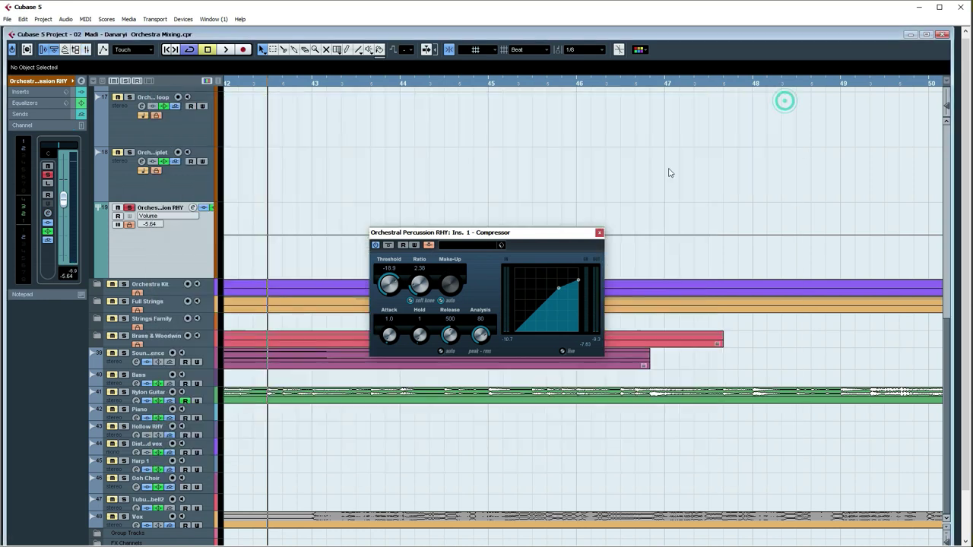
Clear the solos on the percussion tracks and play the whole unmuted Orchestral Percussion RHY folder
scroll(334, 213, "up", 1)
scroll(334, 212, "left", 1)
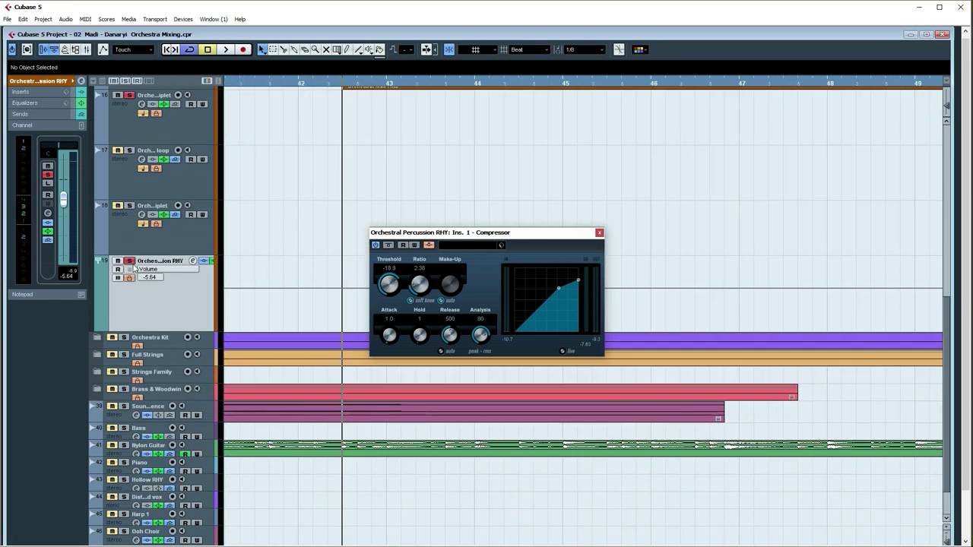
scroll(274, 235, "up", 8)
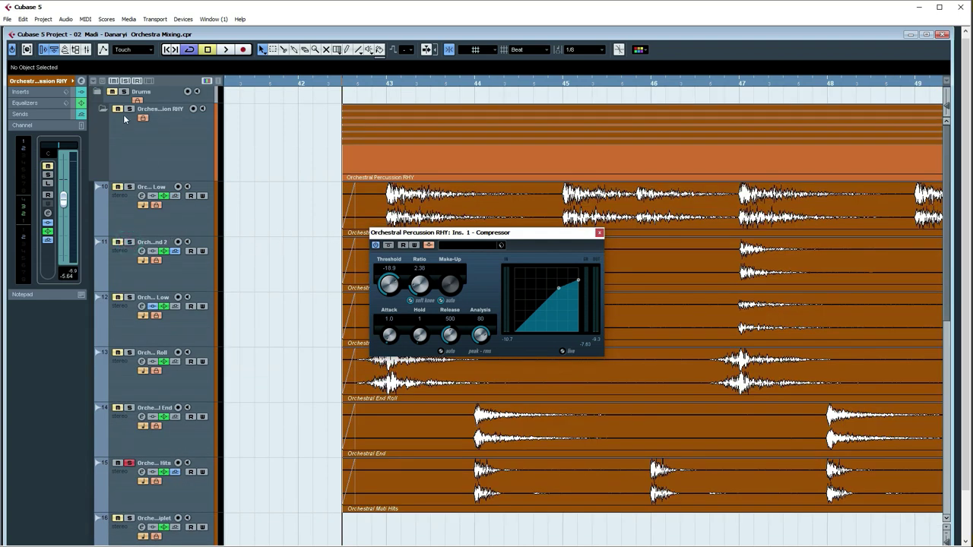
left_click(164, 150)
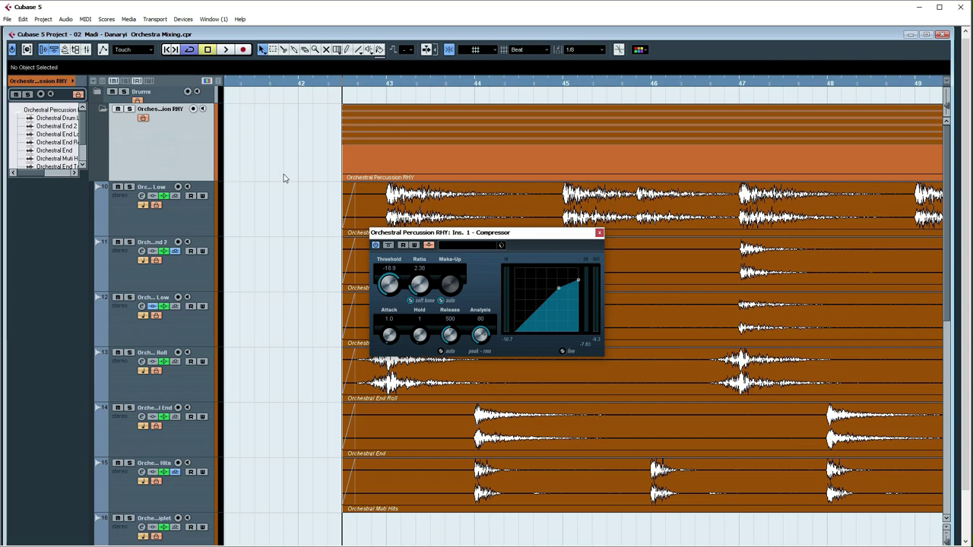
key("space")
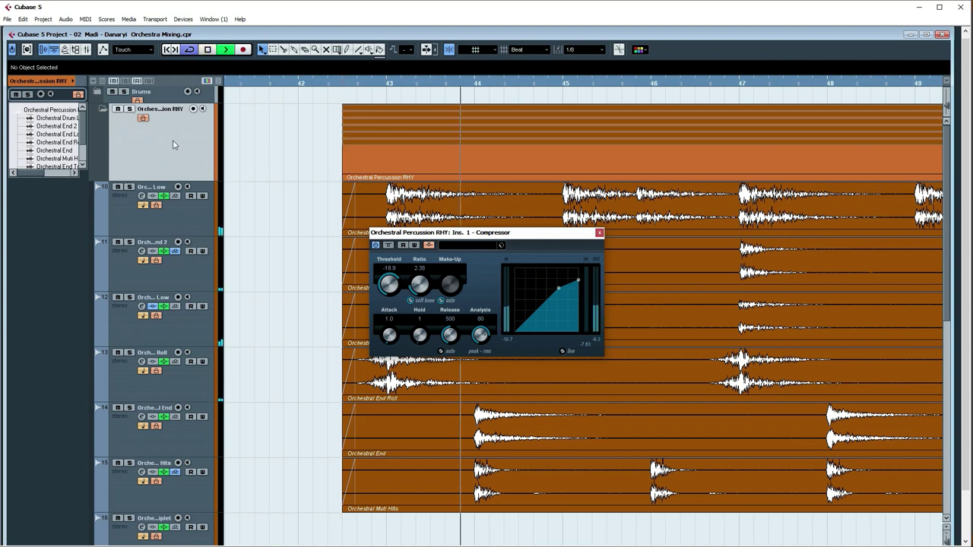
Move the playback position to just before bar 80, where the second percussion section begins, and play that passage
key("g")
key("g")
key("g")
key("g")
key("g")
key("space")
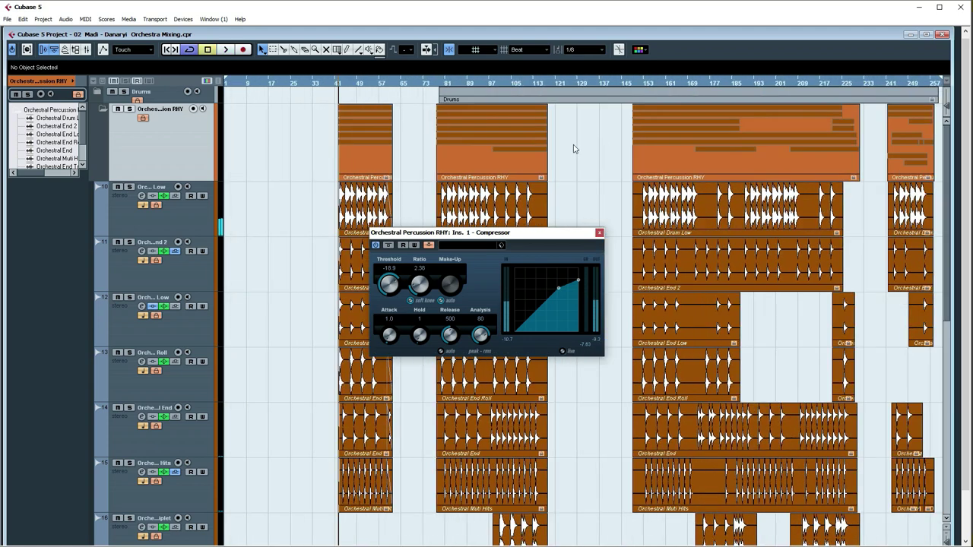
left_click_drag(445, 84, 428, 129)
key("space")
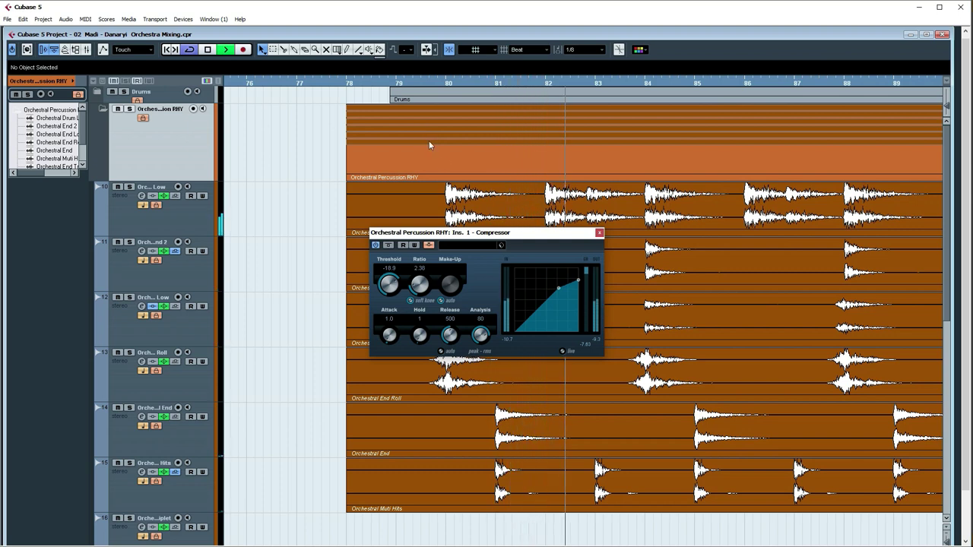
key("space")
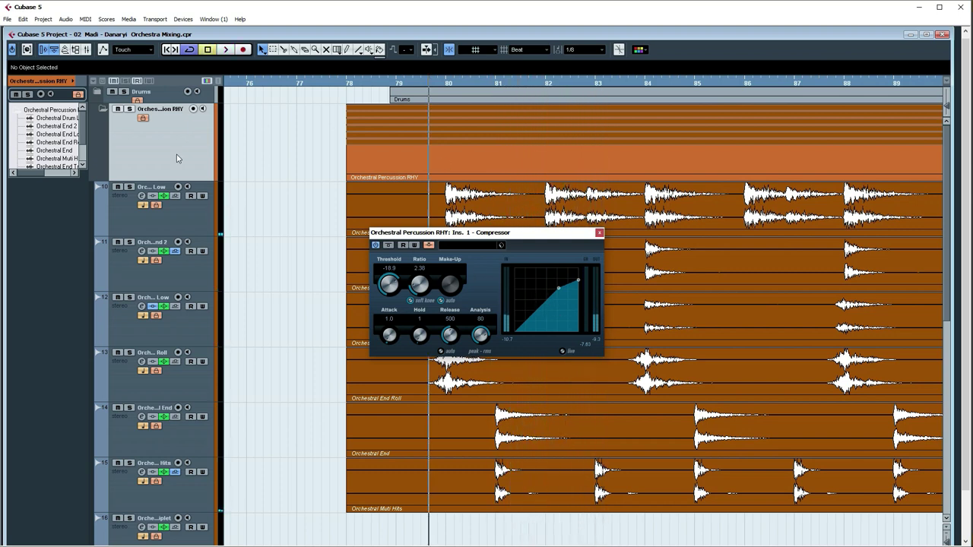
Open the Orchestral Percussion RHY group's channel settings clear of its Compressor window and play the passage to watch the gain reduction
scroll(339, 204, "down", 5)
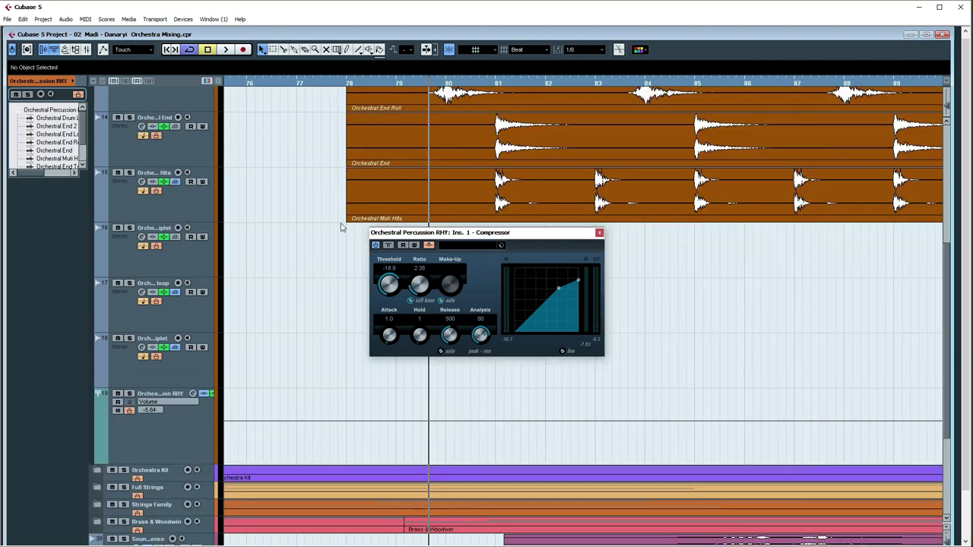
left_click(188, 429)
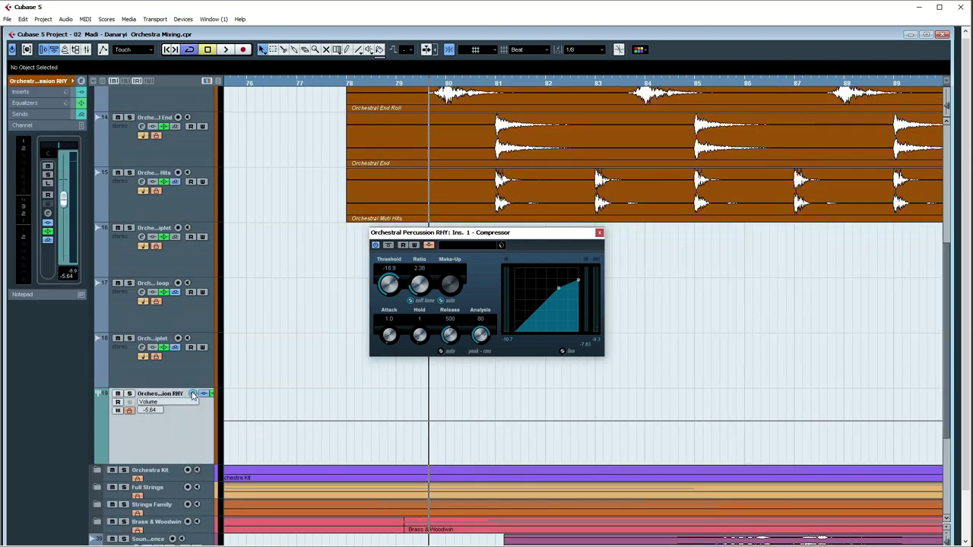
left_click(194, 394)
left_click_drag(468, 117, 722, 269)
left_click(637, 286)
left_click(637, 286)
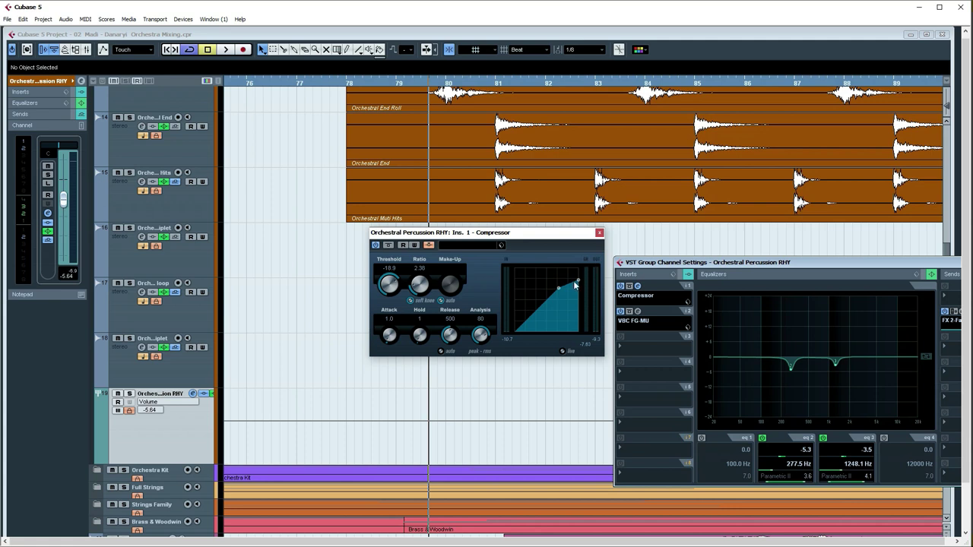
key("space")
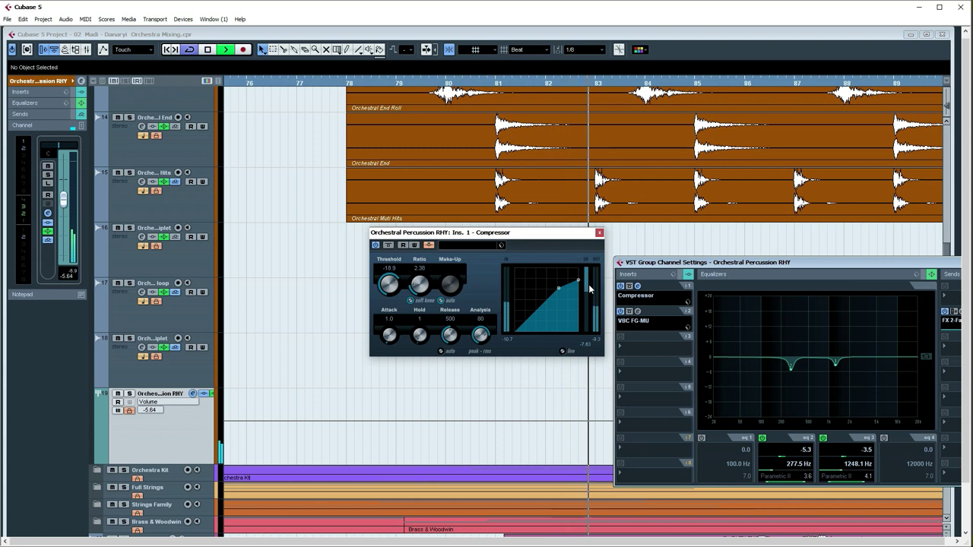
key("space")
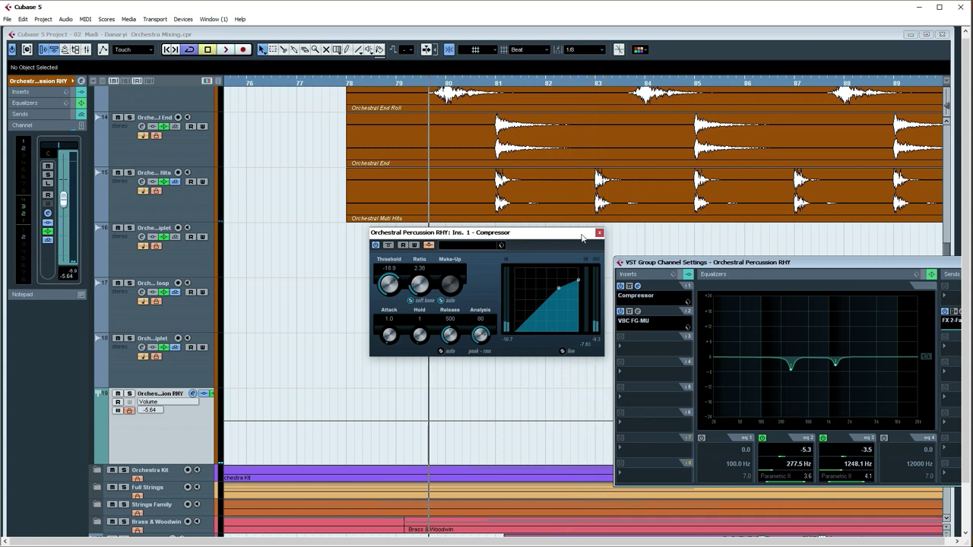
Solo the Drums folder and play the passage to watch how the drums drive the percussion group's Compressor
scroll(523, 177, "up", 5)
left_click(124, 91)
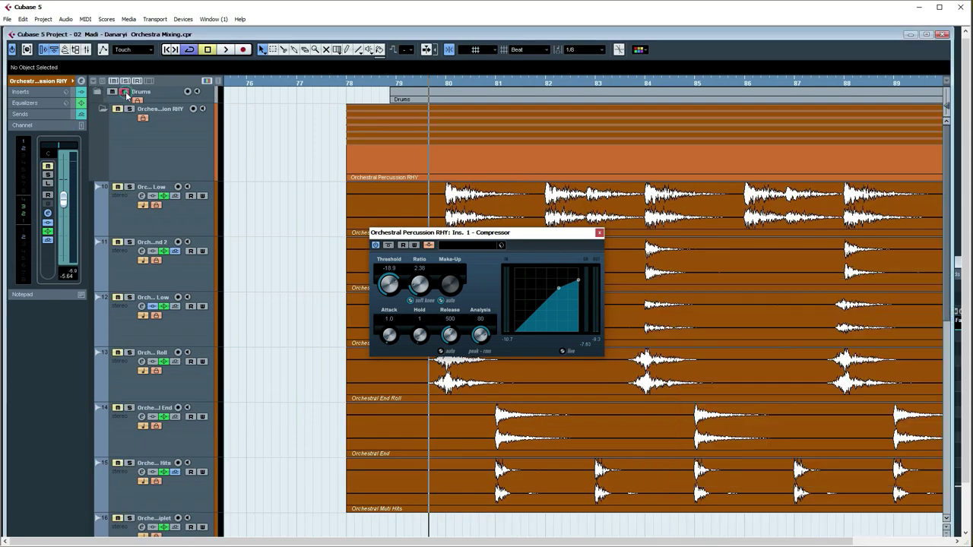
key("space")
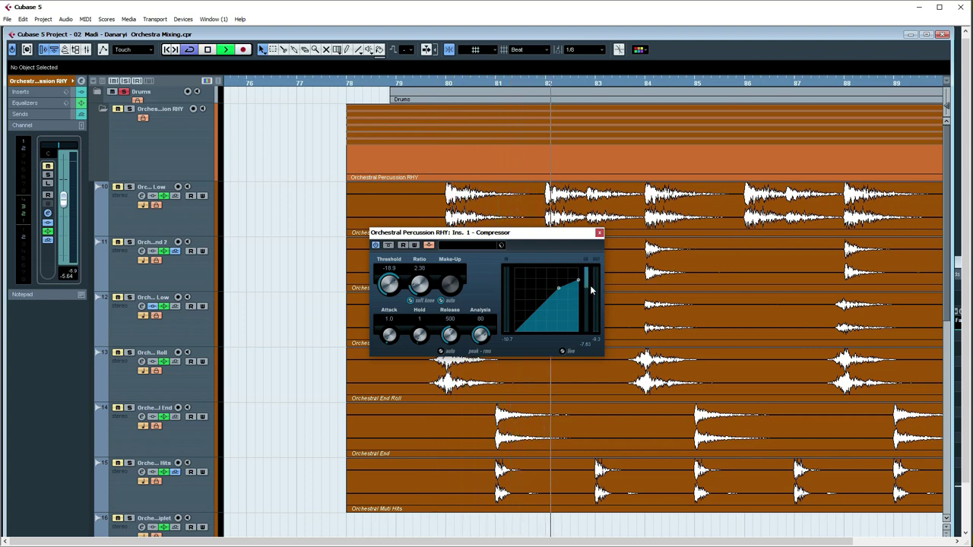
key("space")
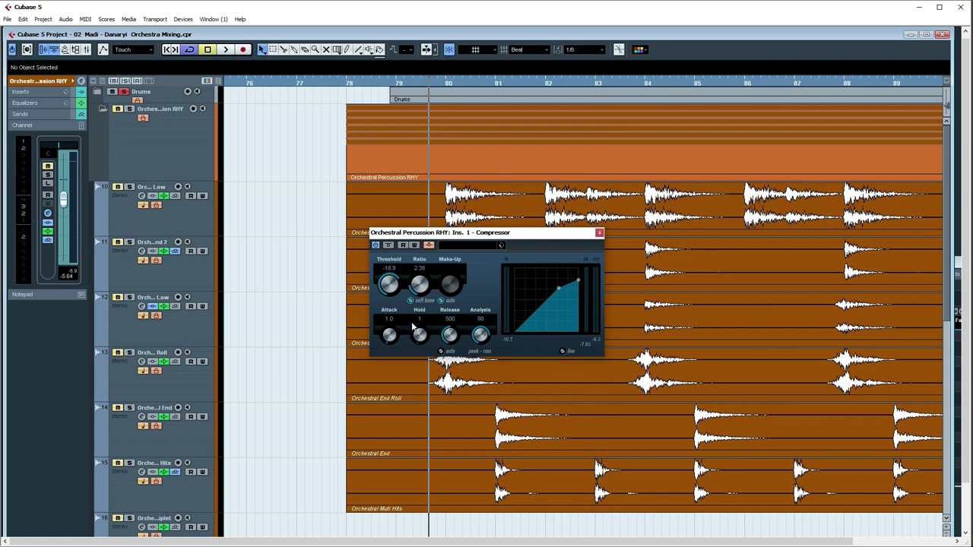
Reopen the Orchestral Percussion RHY group's channel settings, examine the Compressor's side-chain switch and close the Compressor window
scroll(269, 360, "down", 10)
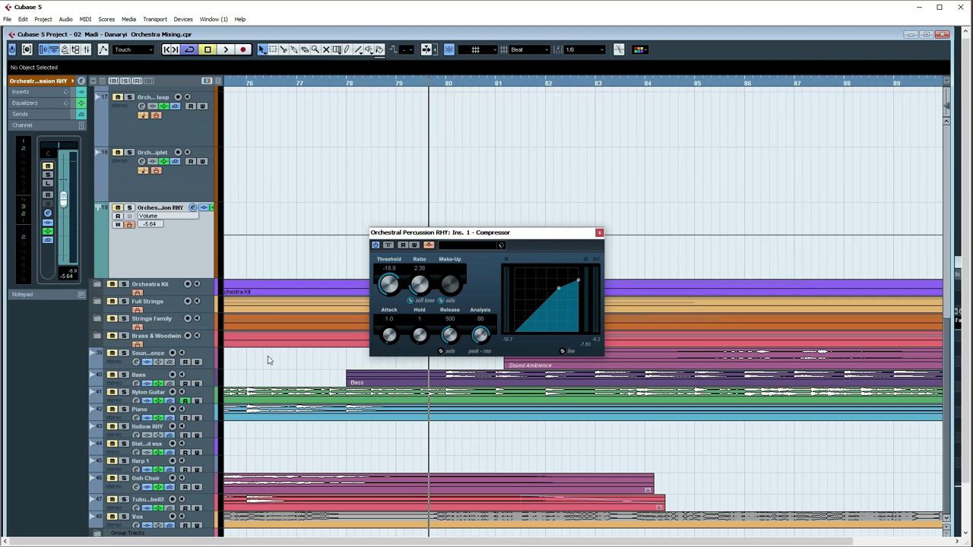
left_click(192, 206)
left_click(637, 286)
left_click(637, 286)
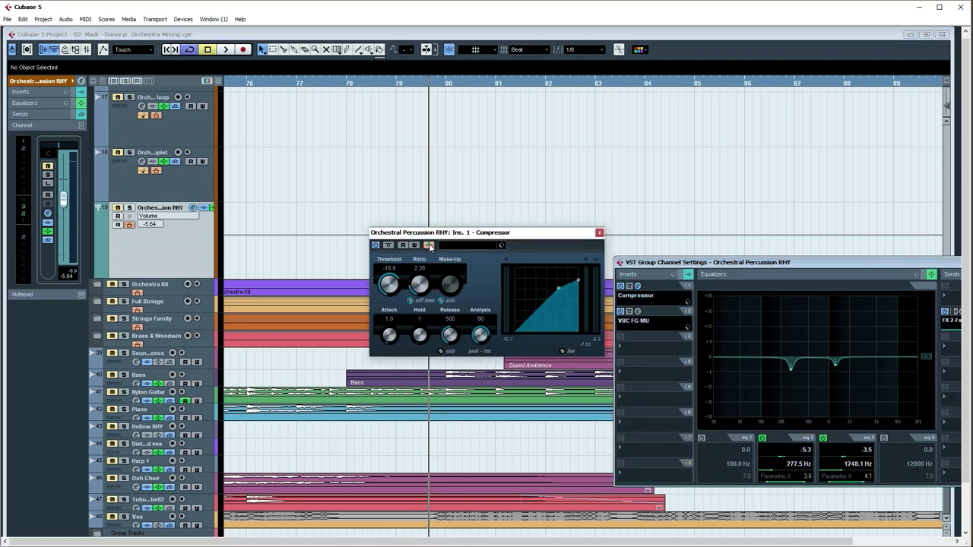
left_click(599, 233)
Turn off the solo on the Drums folder, expand the folder and select the 01 Kick track
scroll(274, 249, "up", 5)
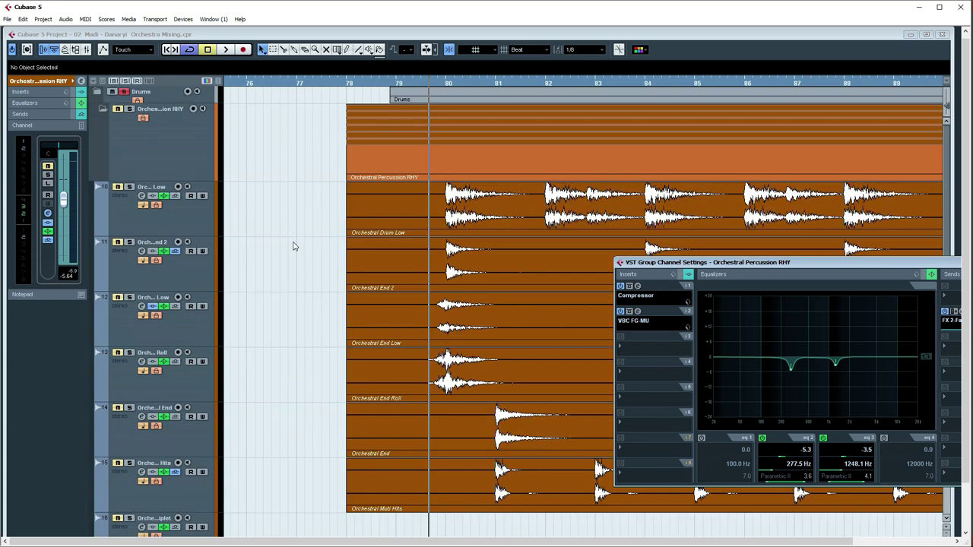
left_click(122, 96)
left_click(98, 92)
left_click(130, 143)
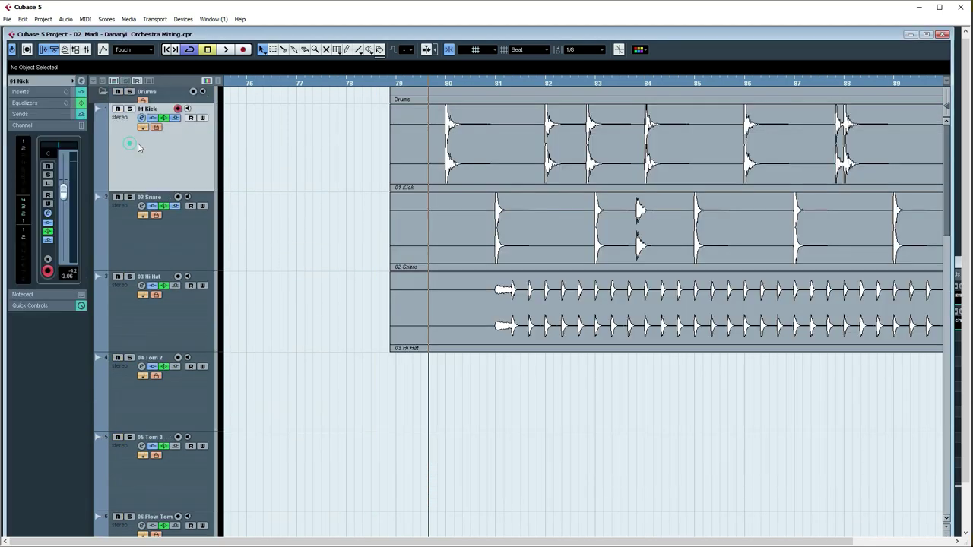
Open the 01 Kick channel settings in full view and list the destinations available for its first send
left_click(141, 118)
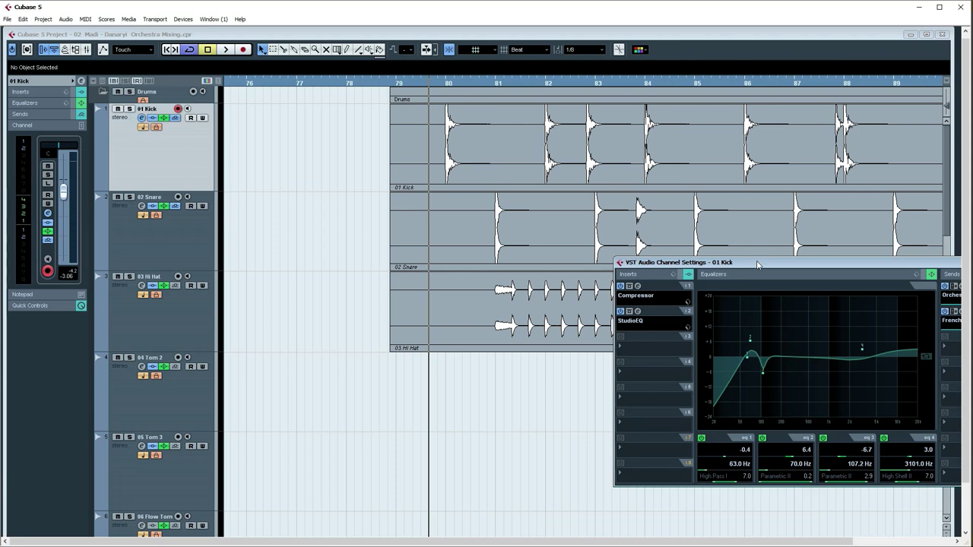
left_click_drag(757, 263, 402, 153)
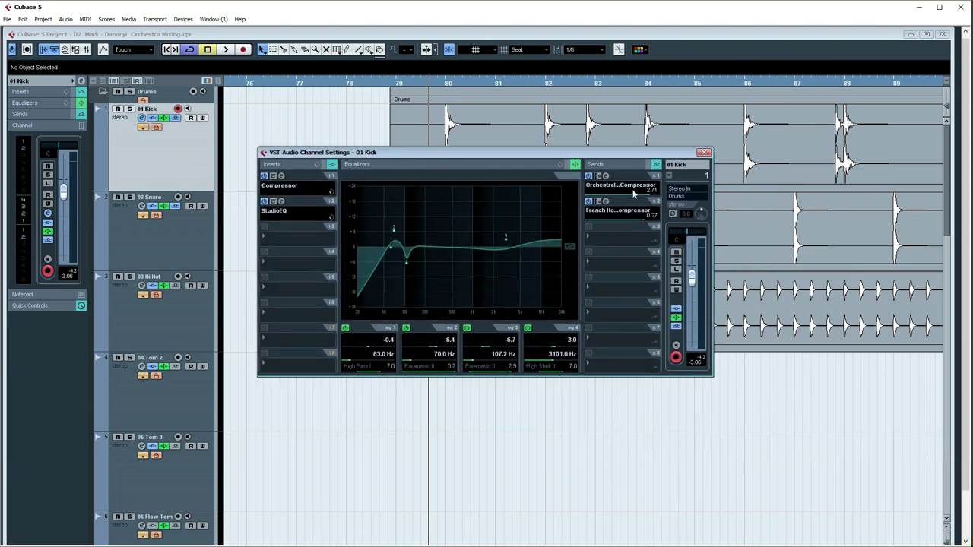
left_click(623, 186)
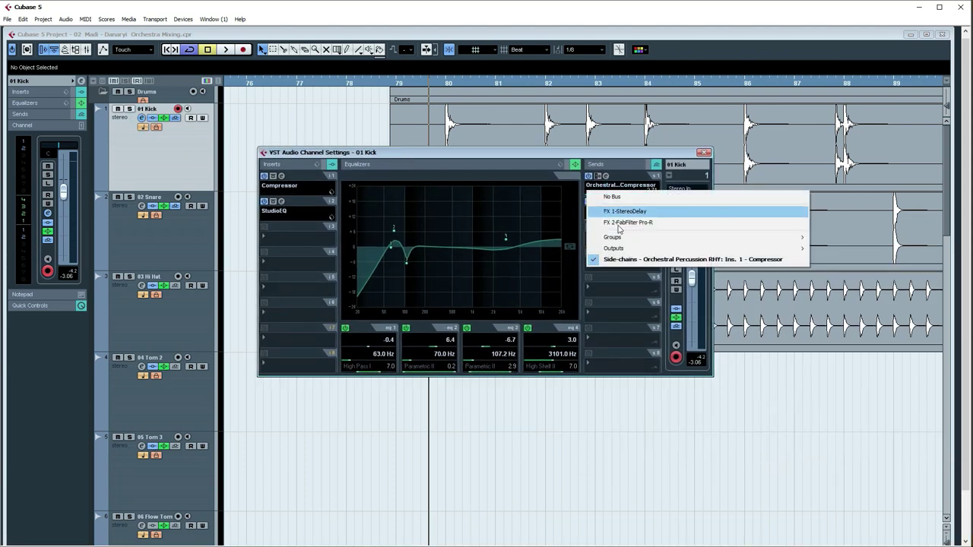
Keep the 01 Kick track's first send routed to the Orchestral Percussion RHY Compressor side-chain, review its destinations and close the channel settings
left_click(732, 261)
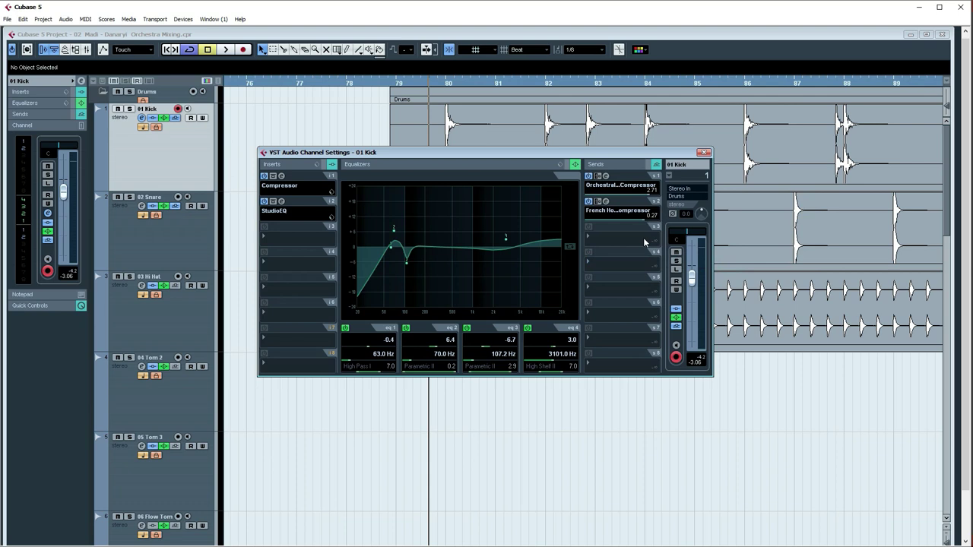
left_click(619, 189)
mouse_move(656, 251)
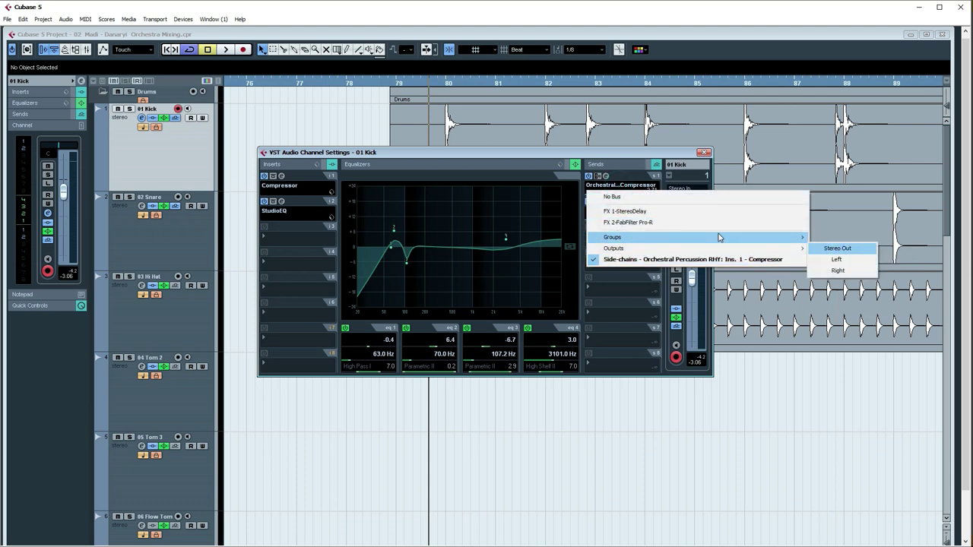
mouse_move(722, 237)
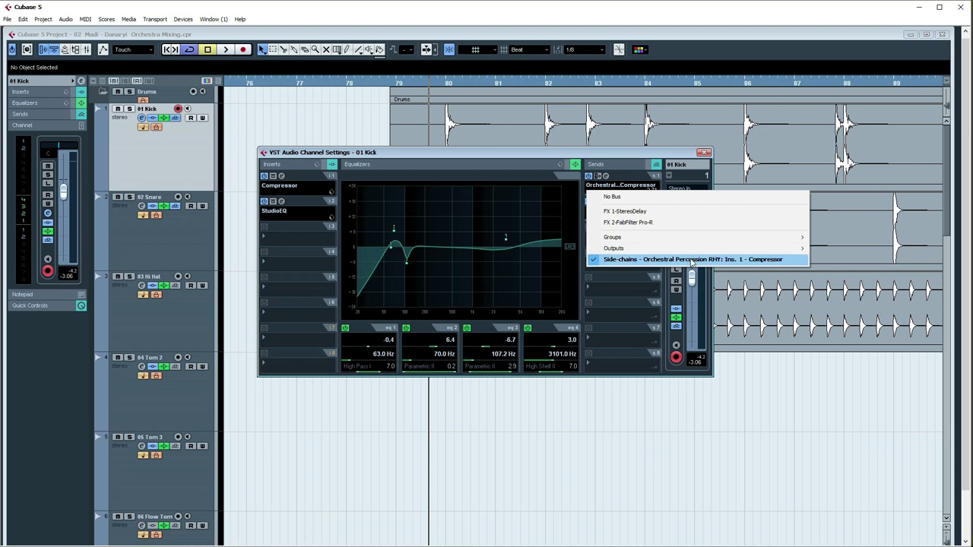
left_click(644, 156)
left_click(706, 153)
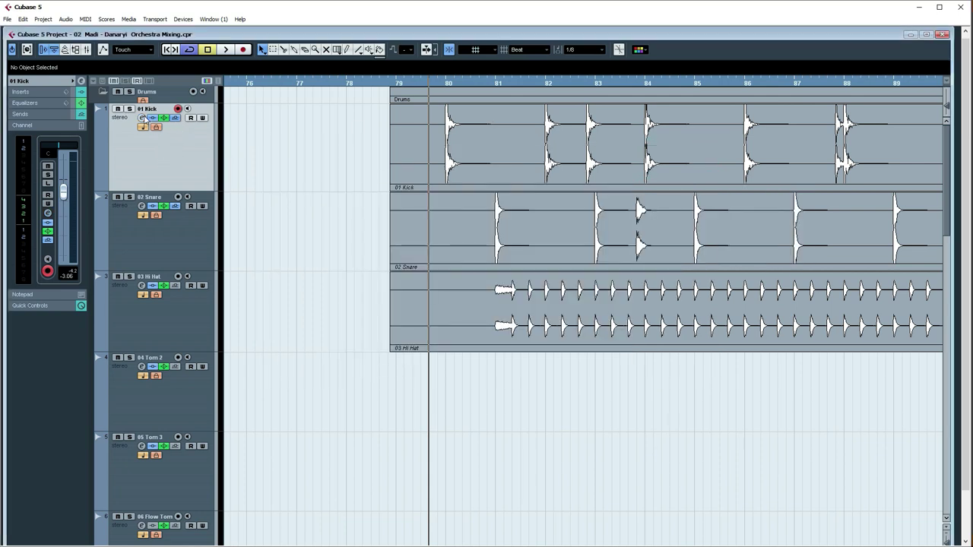
Solo the Orchestral Percussion RHY folder and play the passage leading into bar 80
scroll(321, 213, "down", 10)
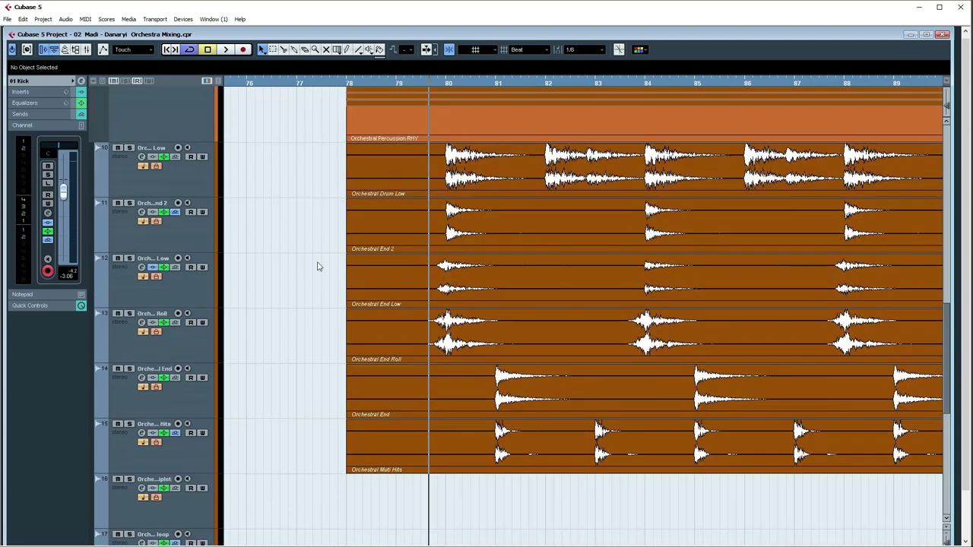
scroll(162, 155, "up", 2)
left_click(154, 199)
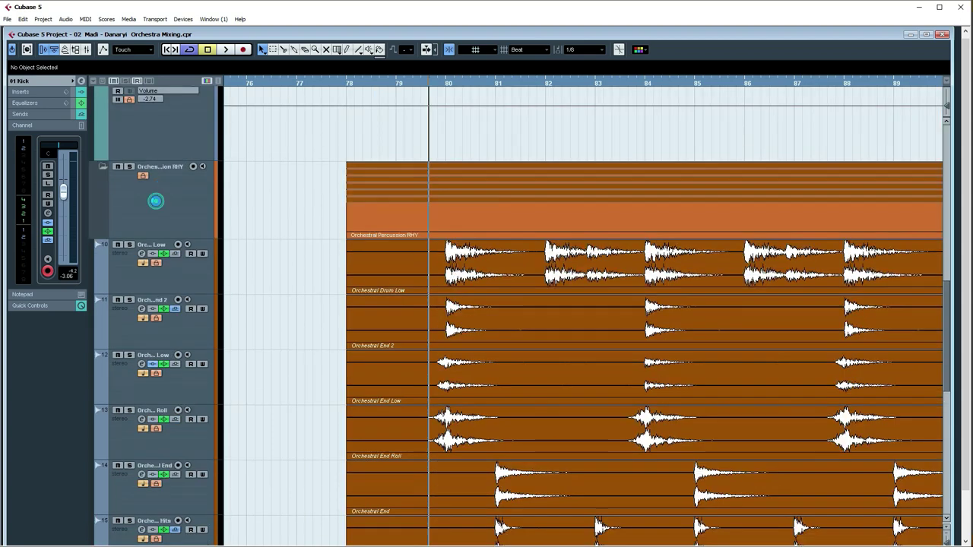
left_click(129, 167)
key("space")
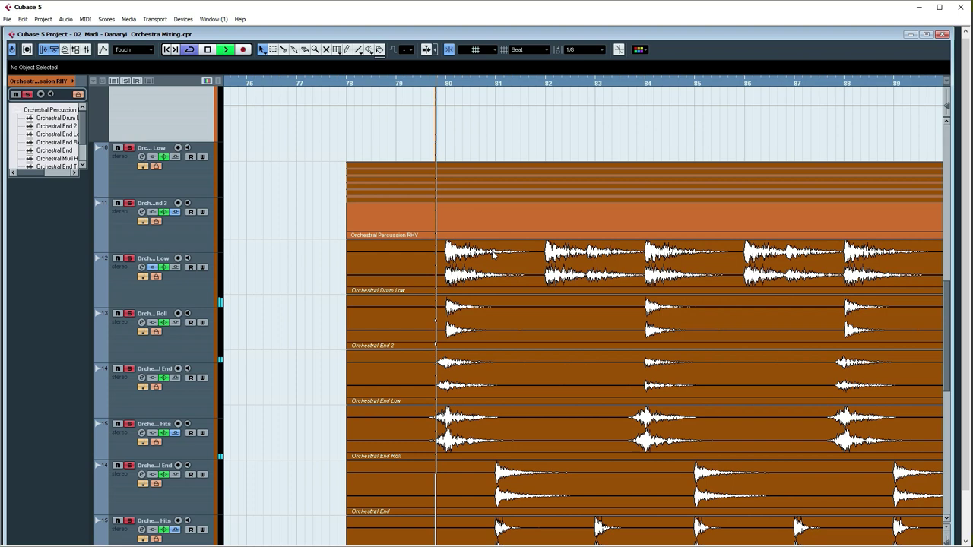
scroll(494, 254, "up", 4)
key("g")
key("g")
key("g")
key("space")
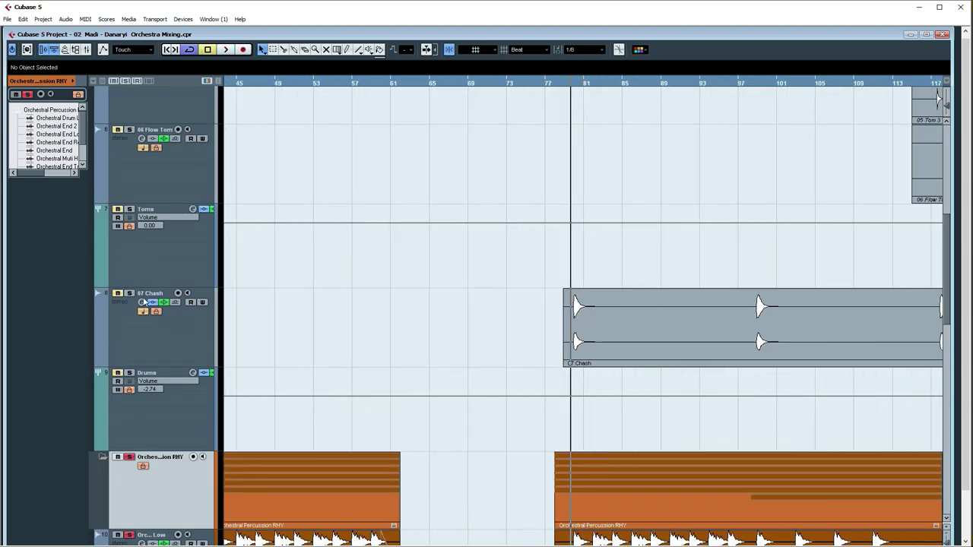
Turn off the solo on the Orchestral Percussion RHY folder and play the passage with the full mix
left_click(129, 457)
scroll(430, 228, "down", 5)
key("space")
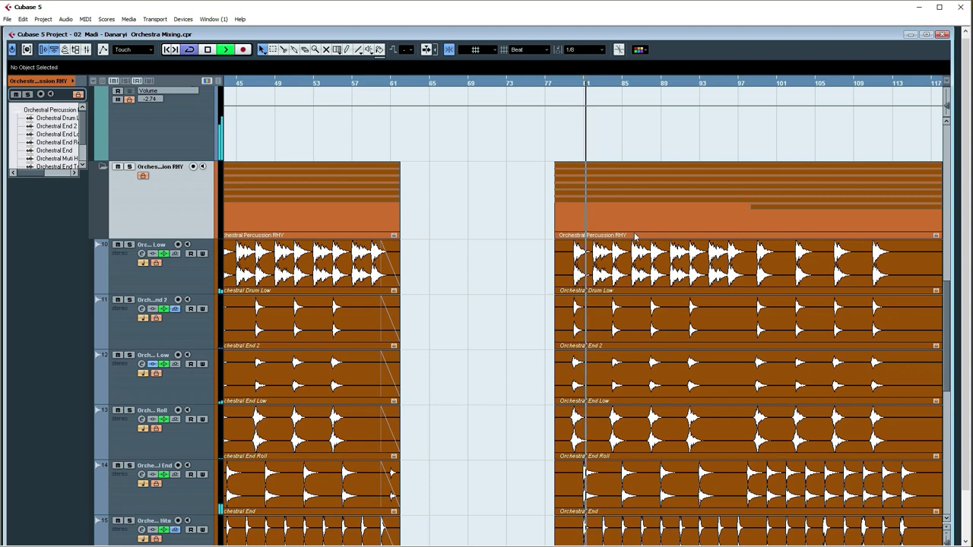
key("h")
key("h")
key("h")
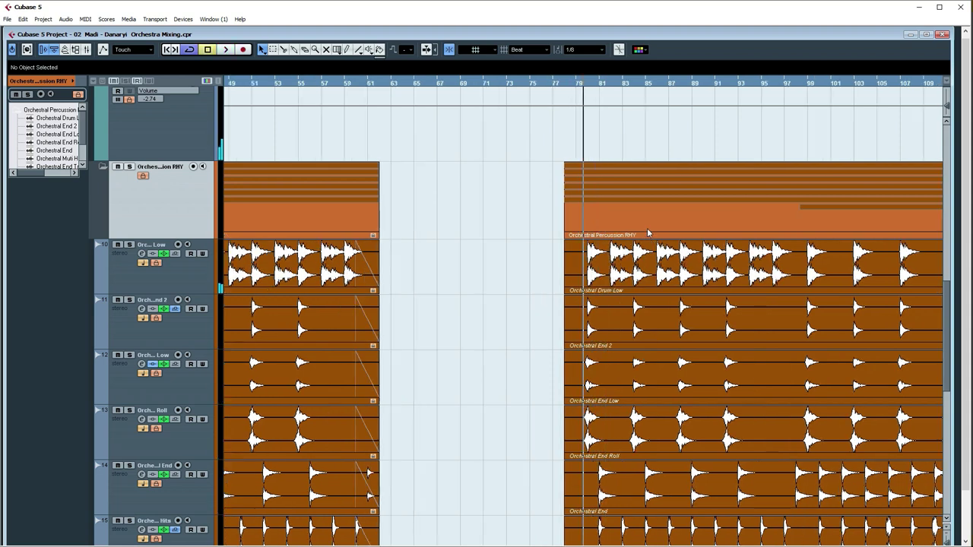
key("space")
Place the project cursor at bar 80, where the first orchestral percussion hits start in this section
left_click_drag(532, 212, 493, 215)
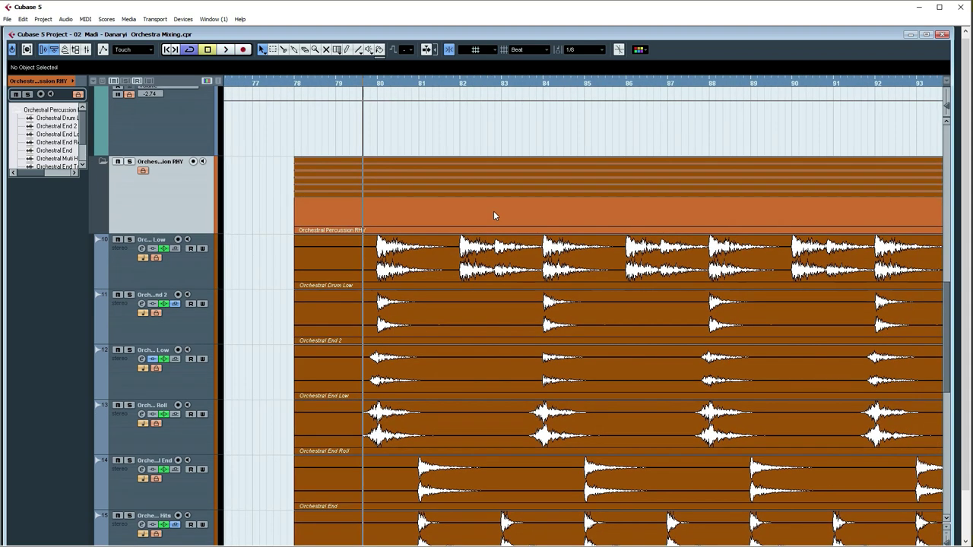
key("h")
key("h")
key("h")
key("h")
left_click_drag(743, 226, 365, 245)
left_click_drag(378, 86, 375, 89)
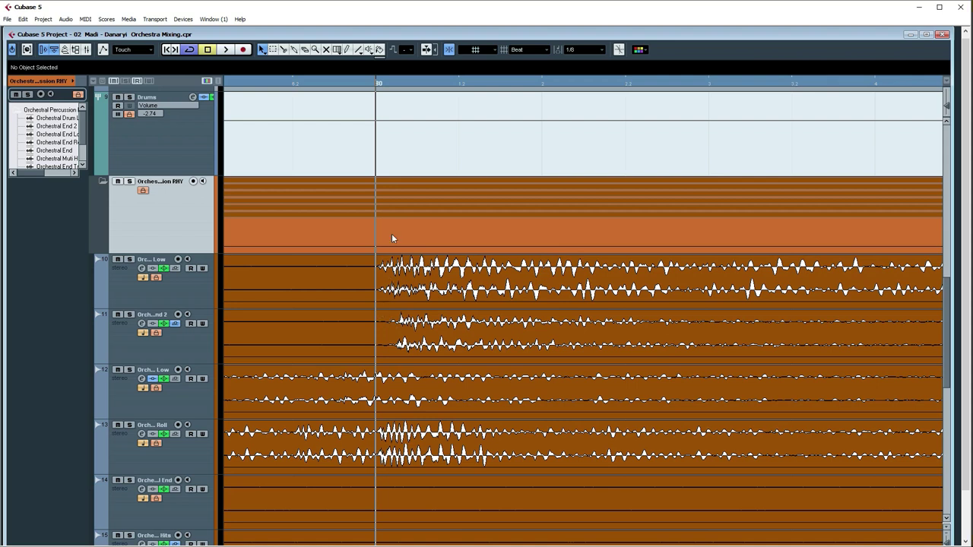
Compare the 01 Kick waveform at bar 80 with the attacks and decays of the orchestral percussion tracks
scroll(440, 267, "up", 5)
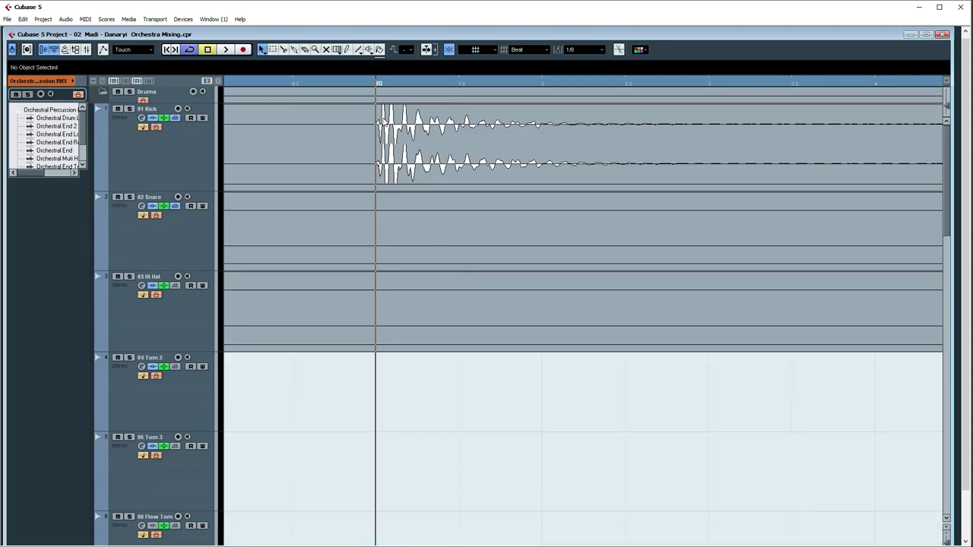
scroll(416, 146, "down", 5)
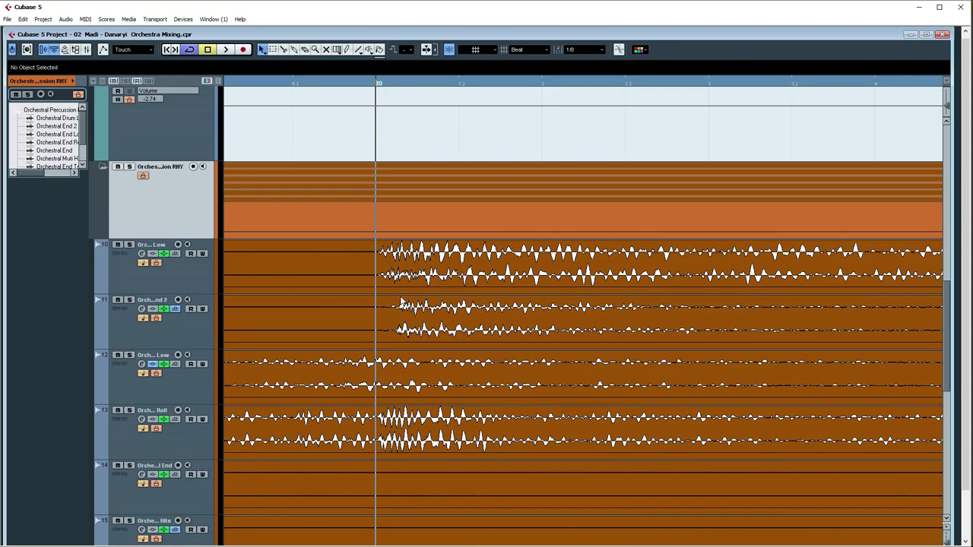
scroll(408, 257, "up", 5)
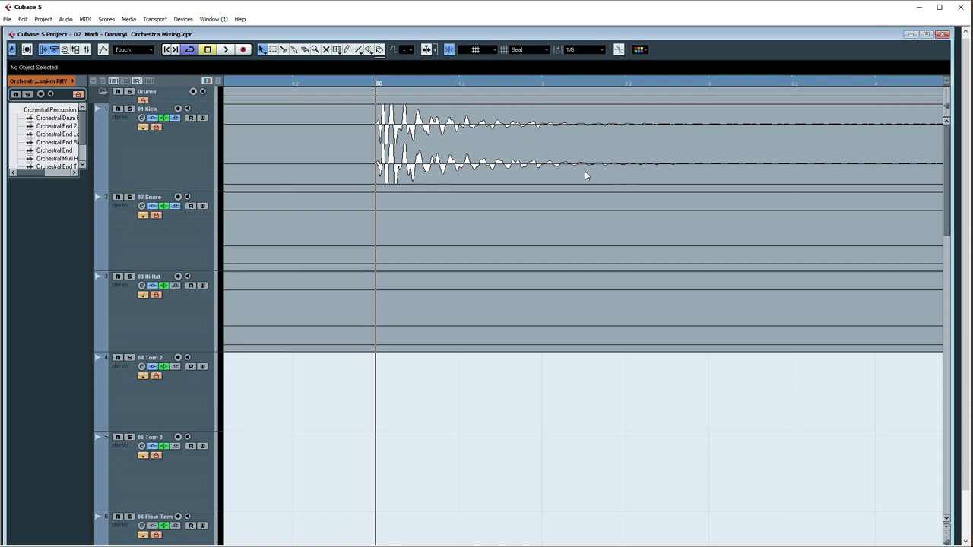
scroll(521, 158, "down", 10)
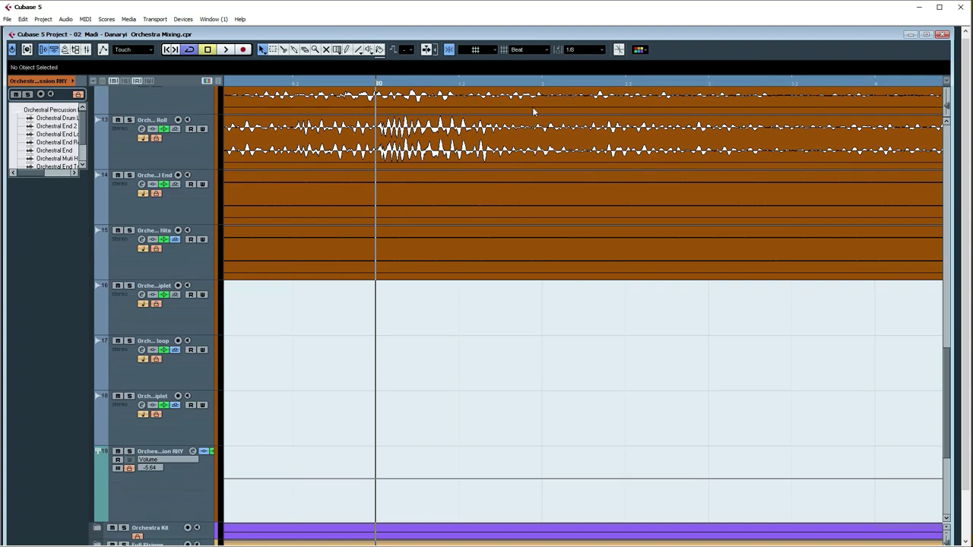
scroll(523, 129, "up", 3)
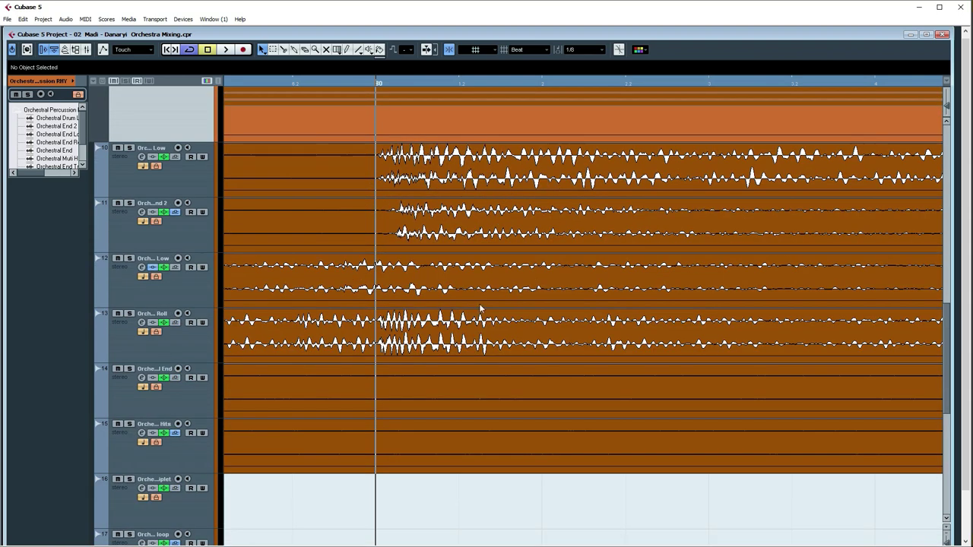
key("g")
key("g")
key("g")
key("g")
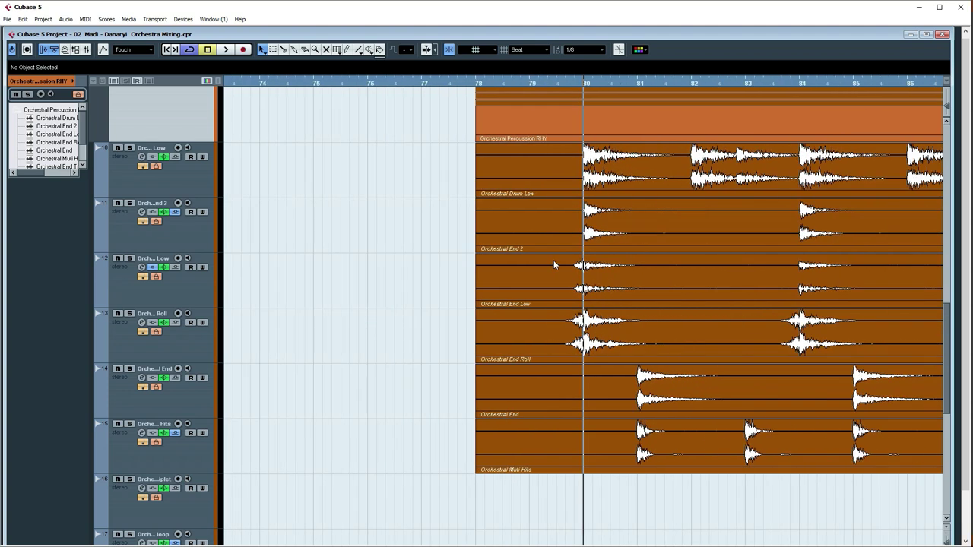
key("h")
key("h")
key("h")
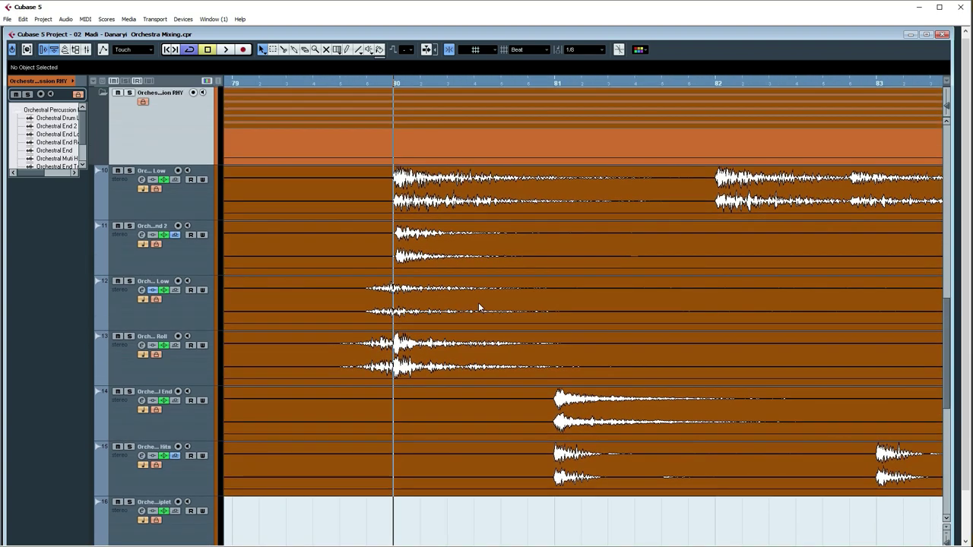
Switch the ruler to Seconds and place the project cursor at about 1:44.55, just before the 01 Kick hit
scroll(420, 251, "up", 2)
key("h")
key("h")
key("h")
key("h")
right_click(605, 83)
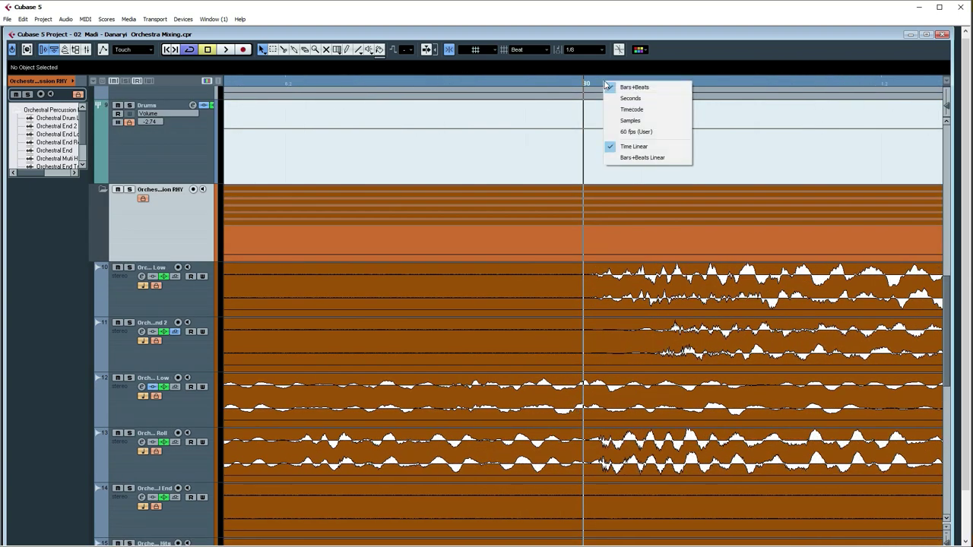
left_click(631, 100)
left_click(561, 86)
scroll(669, 148, "up", 6)
scroll(669, 147, "right", 3)
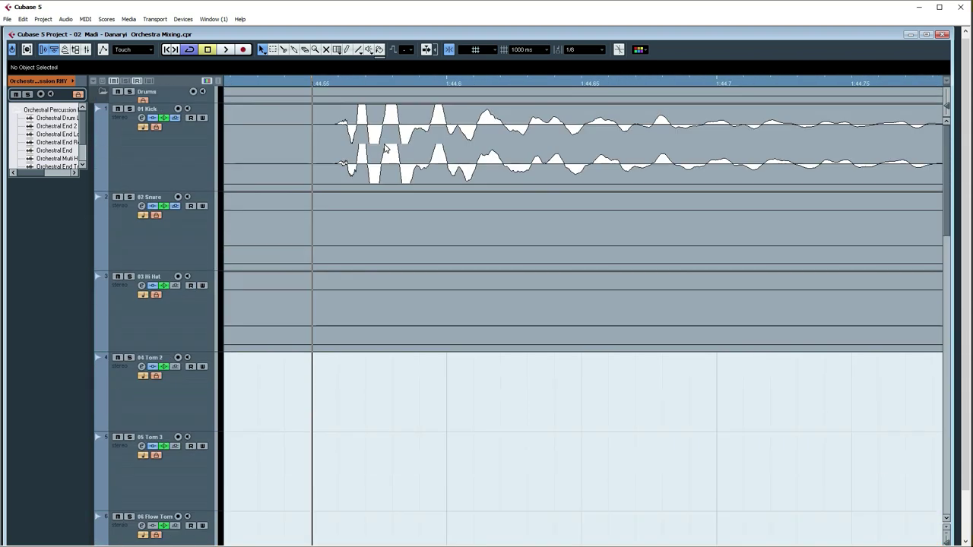
Turn off snapping and place the project cursor at about 1:44.7, within the decay of the 01 Kick hit
scroll(538, 154, "left", 3)
key("g")
key("g")
key("g")
scroll(507, 225, "right", 1)
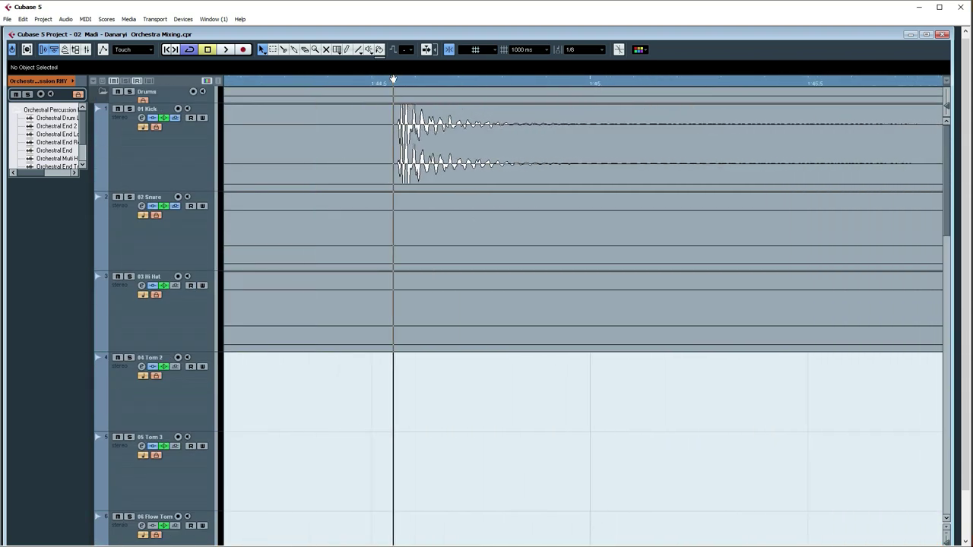
left_click(460, 82)
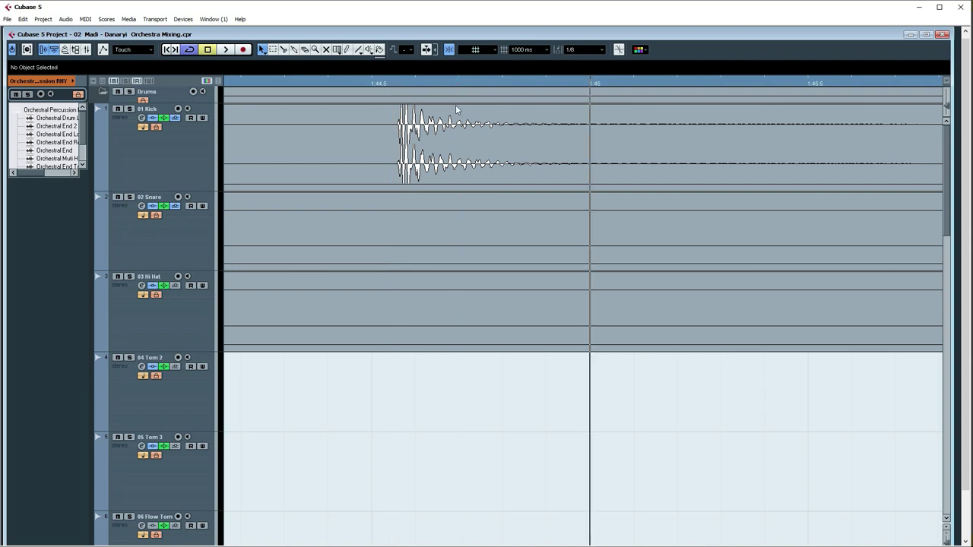
left_click(458, 93)
left_click(458, 85)
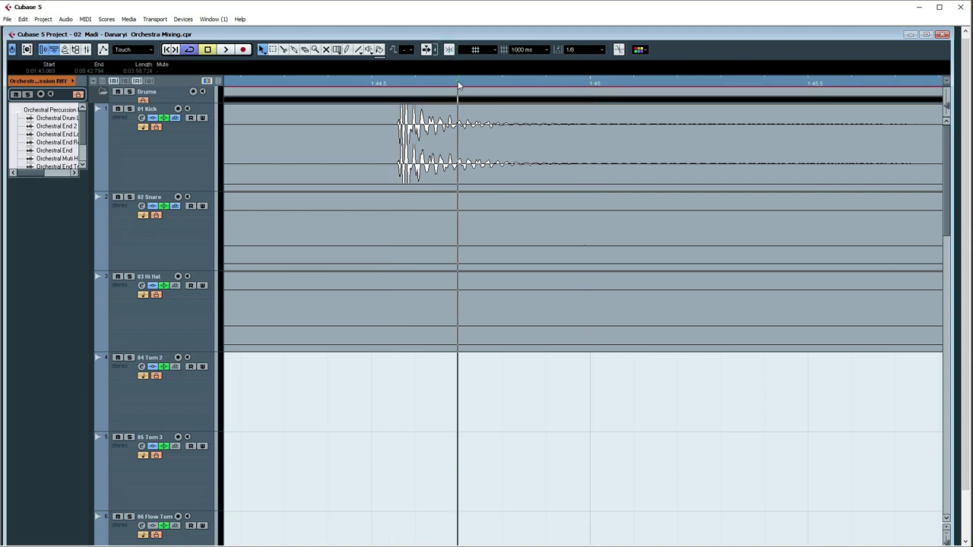
Inspect the percussion waveforms against the cursor and play the passage from about 1:43.7
scroll(497, 242, "down", 6)
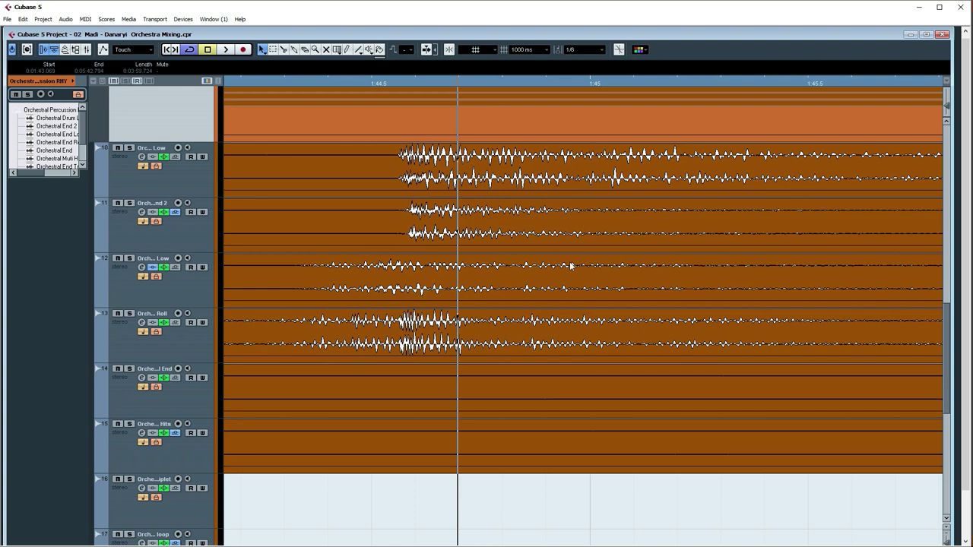
key("g")
key("g")
key("g")
key("g")
double_click(541, 79)
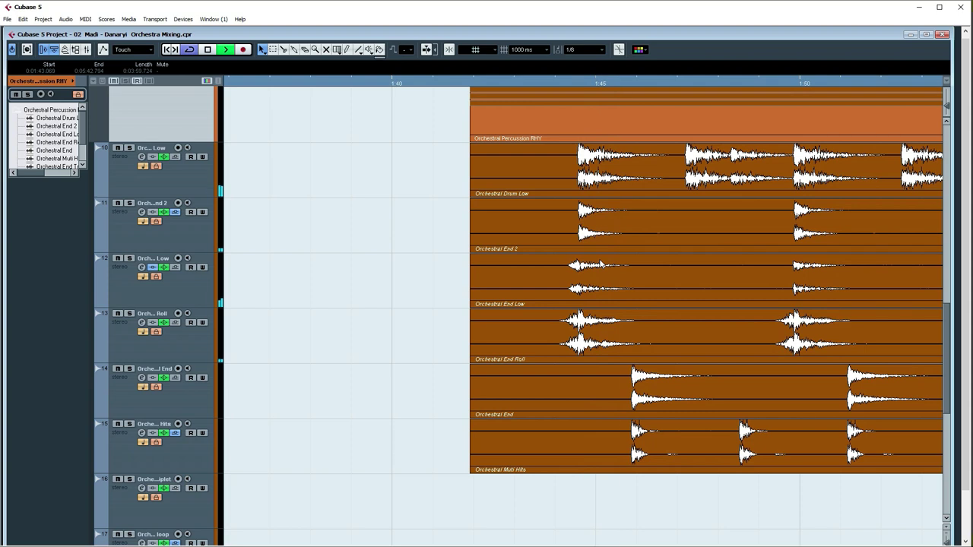
key("space")
Open the Orchestral Percussion RHY group's channel settings and its Compressor insert
scroll(554, 193, "up", 6)
scroll(558, 198, "down", 4)
scroll(566, 206, "down", 8)
scroll(571, 206, "up", 12)
scroll(553, 239, "down", 3)
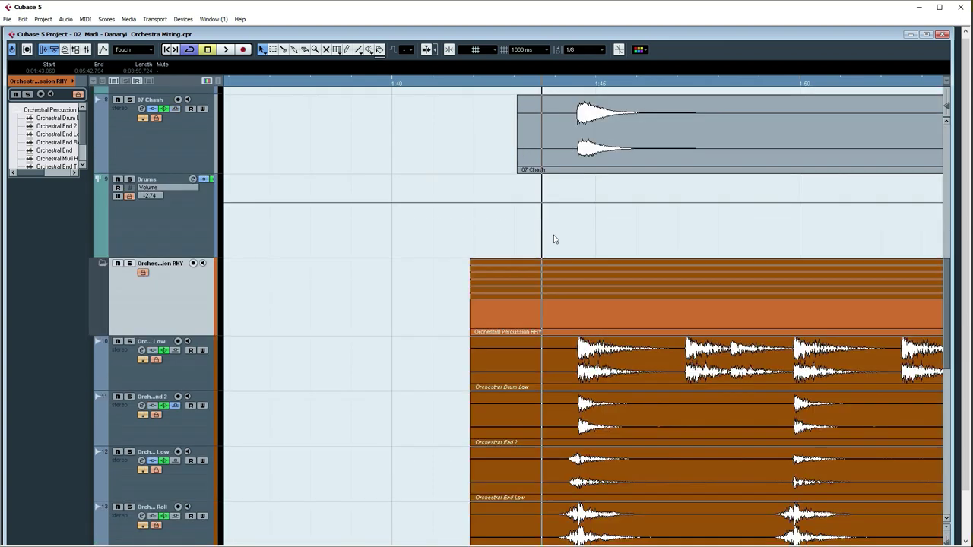
scroll(554, 240, "down", 11)
scroll(558, 250, "up", 4)
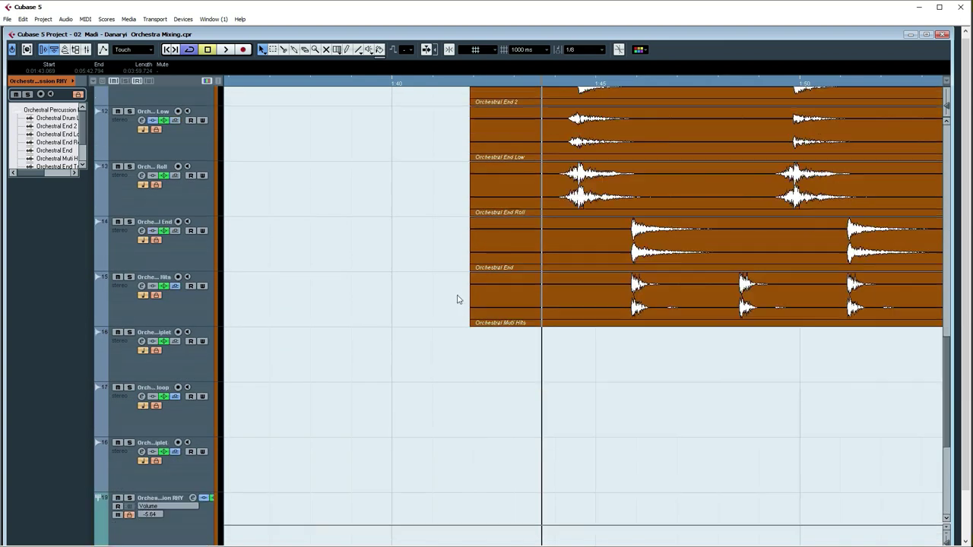
scroll(457, 299, "down", 4)
left_click(173, 339)
left_click(193, 305)
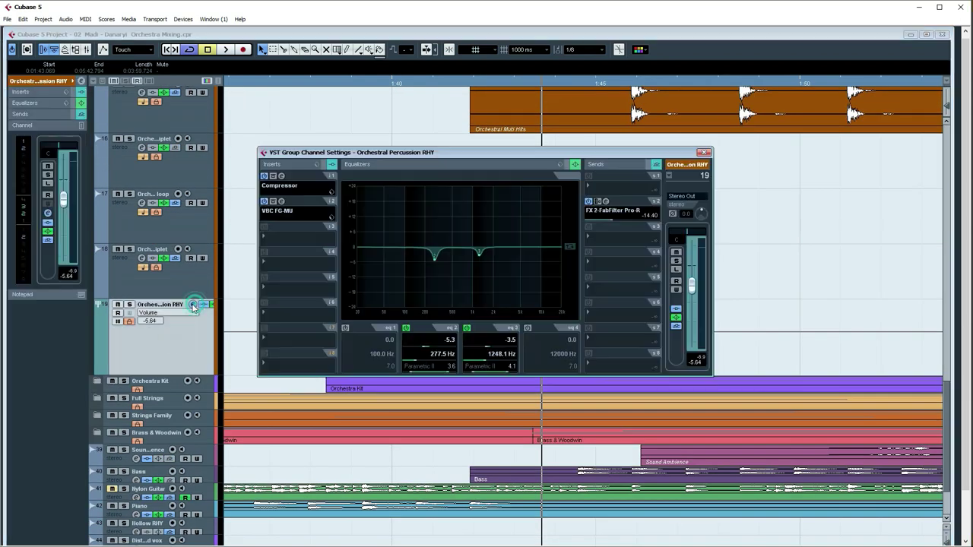
left_click(281, 177)
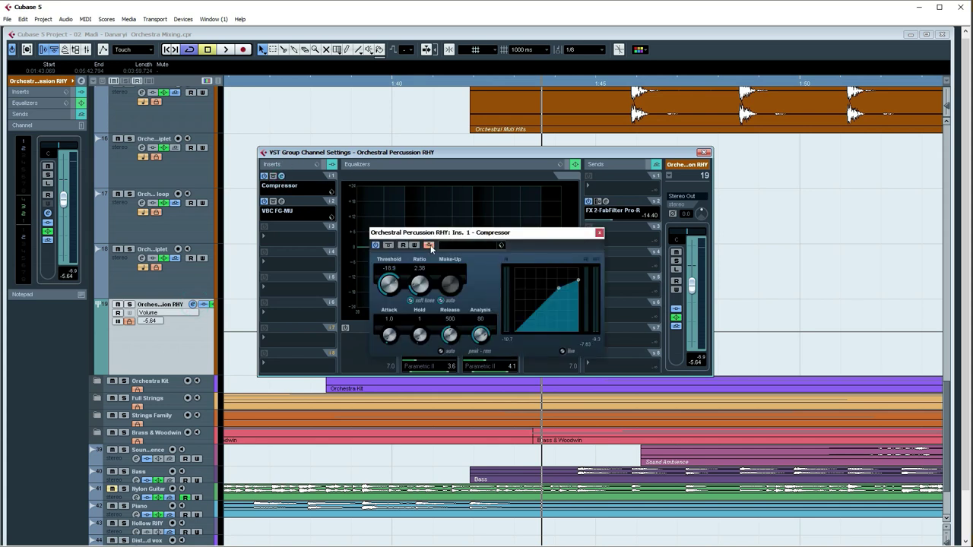
Turn off the Compressor's side-chain and play the passage to watch its gain reduction without the kick trigger
key("space")
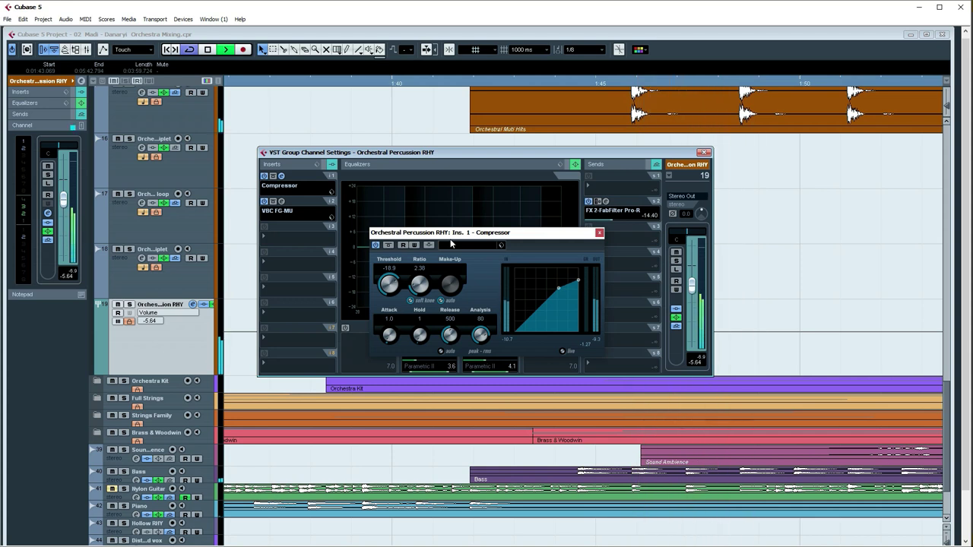
key("space")
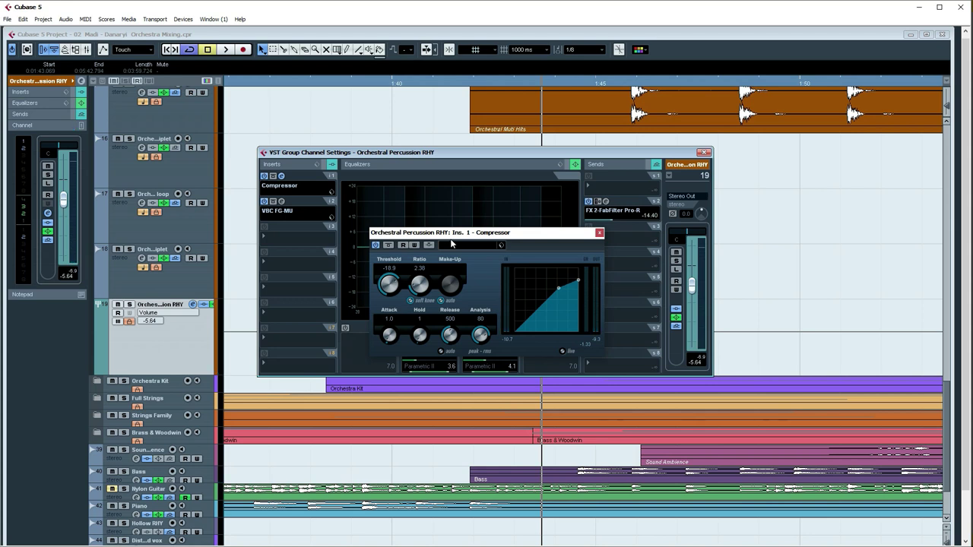
scroll(745, 214, "up", 3)
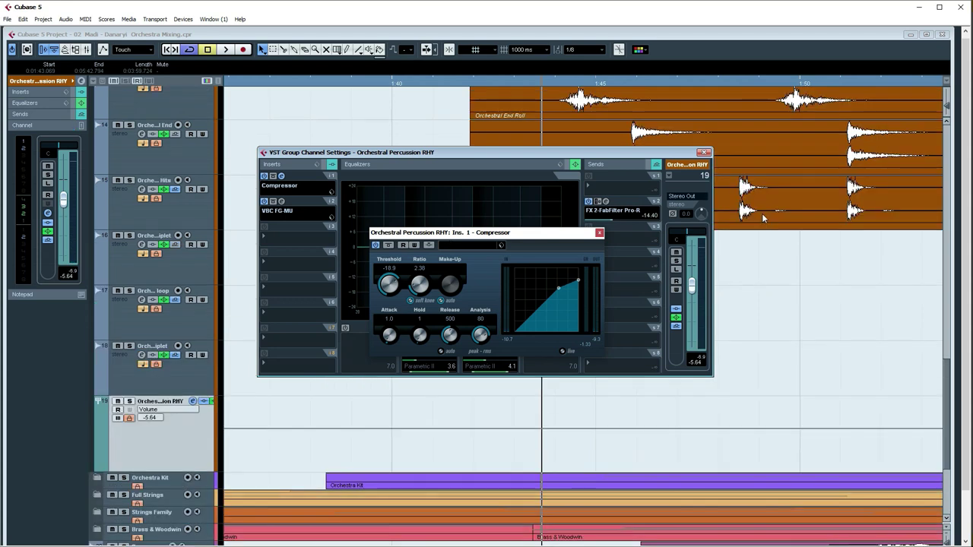
Turn the Compressor's side-chain back on and play the same passage for comparison
left_click(429, 245)
key("space")
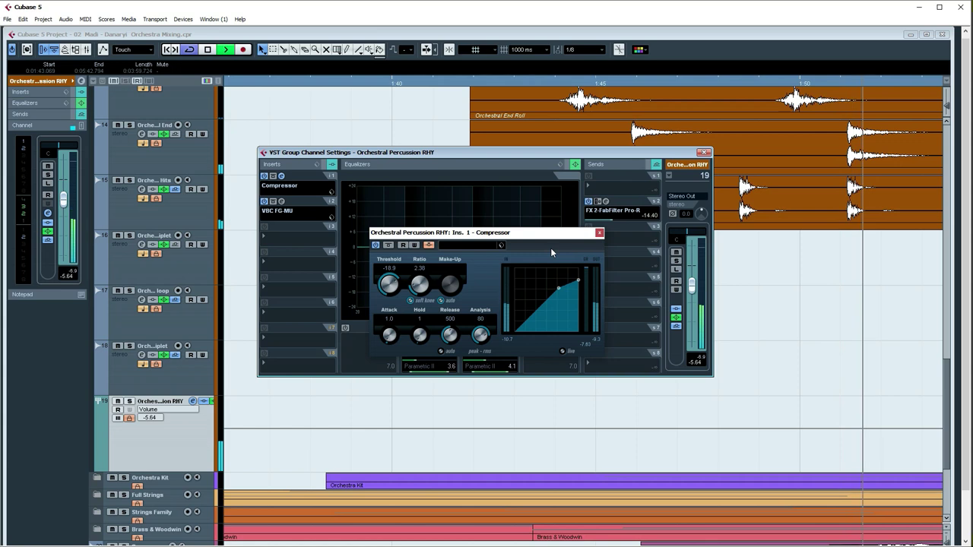
key("space")
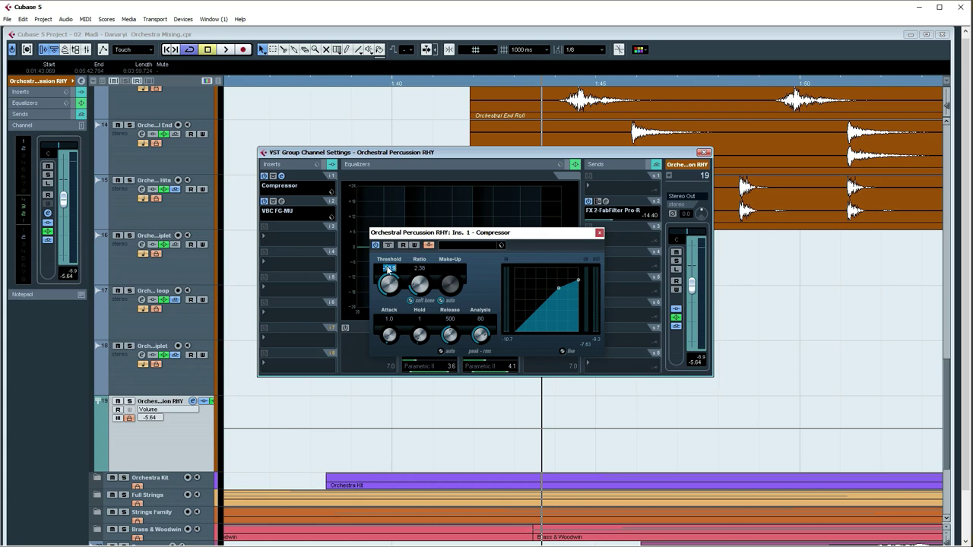
Lower the Compressor's threshold to -41.1 and play the passage to watch the heavy gain reduction
type("0")
key("Return")
left_click_drag(389, 284, 386, 364)
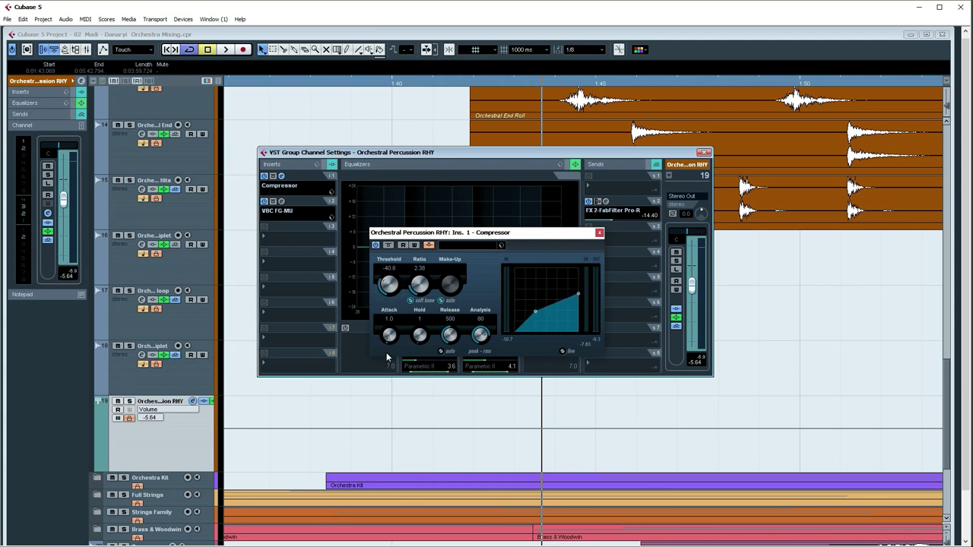
key("space")
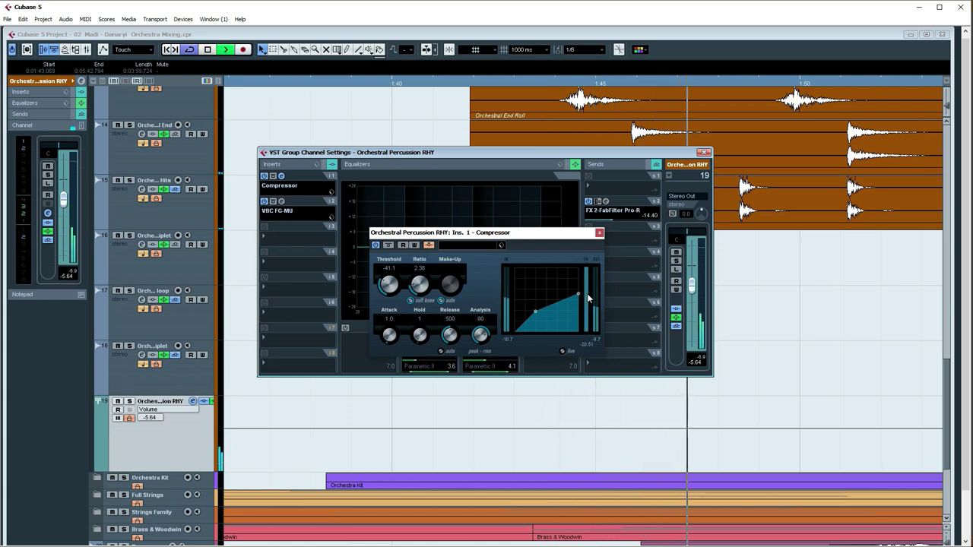
key("space")
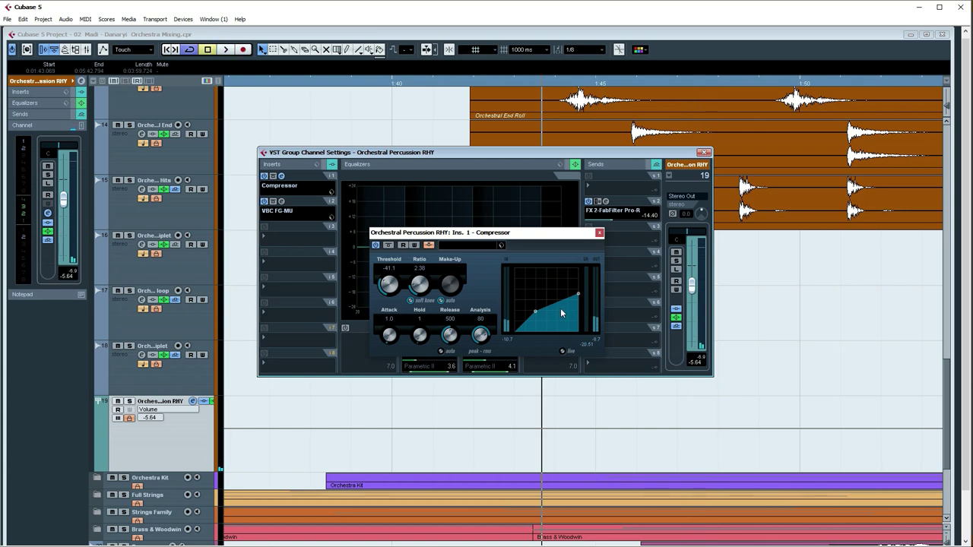
Raise the Compressor's threshold back to about -19, play the passage, and close the Compressor window
left_click_drag(387, 295, 389, 287)
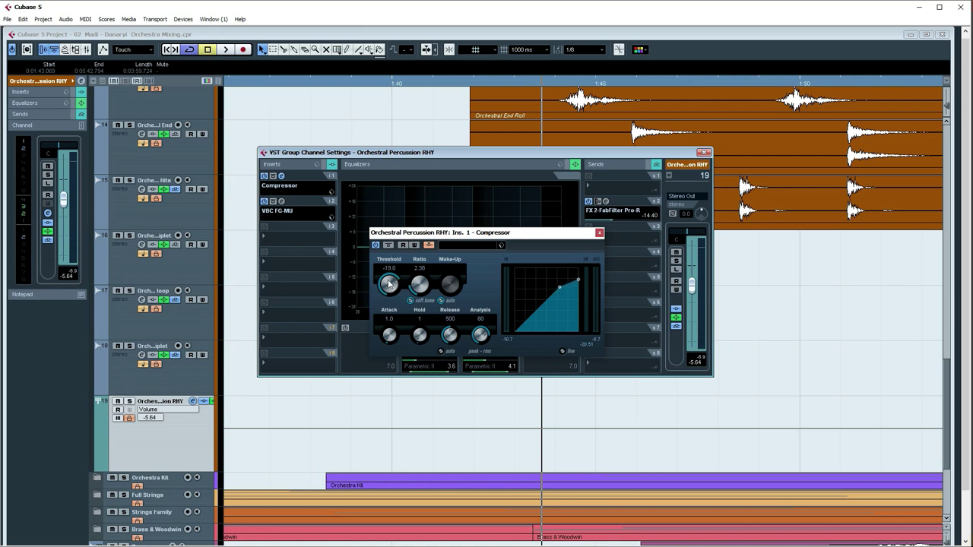
key("space")
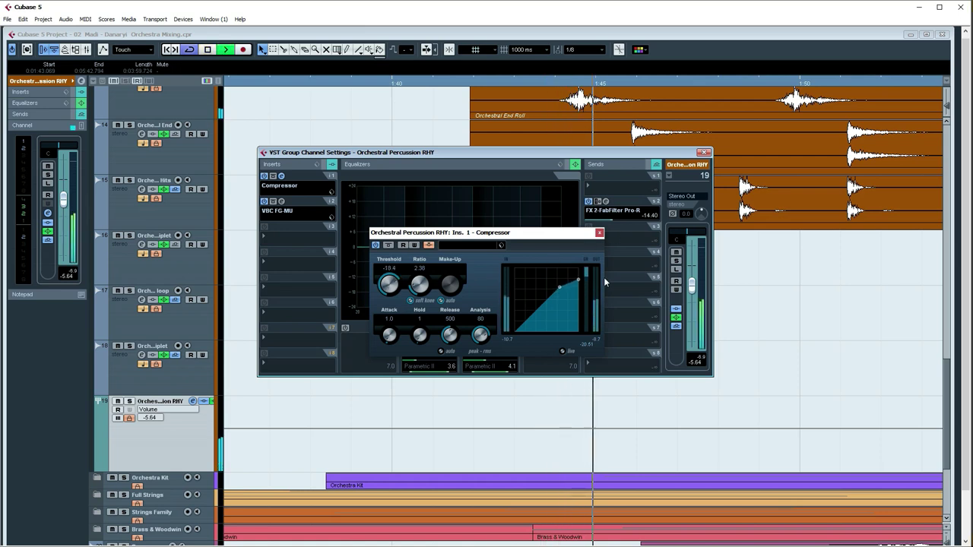
left_click(598, 233)
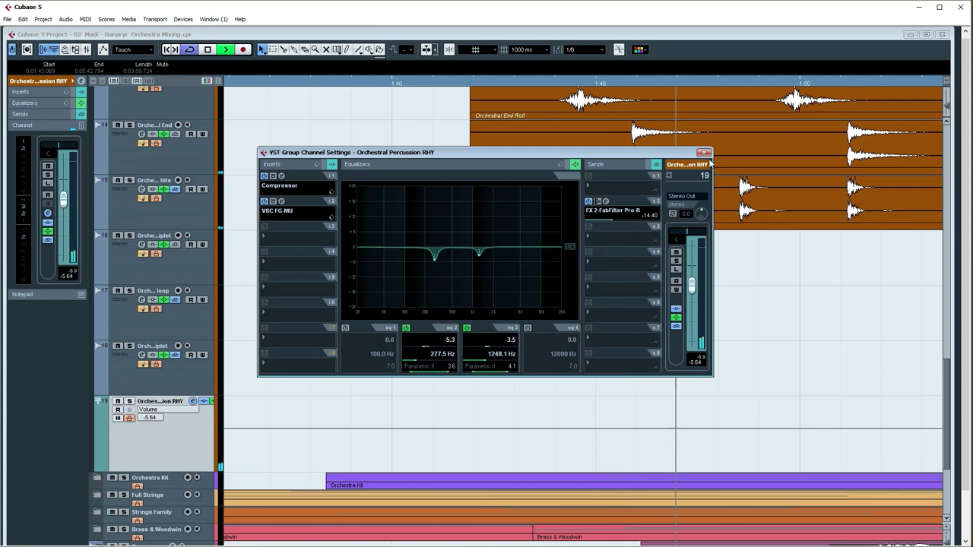
key("space")
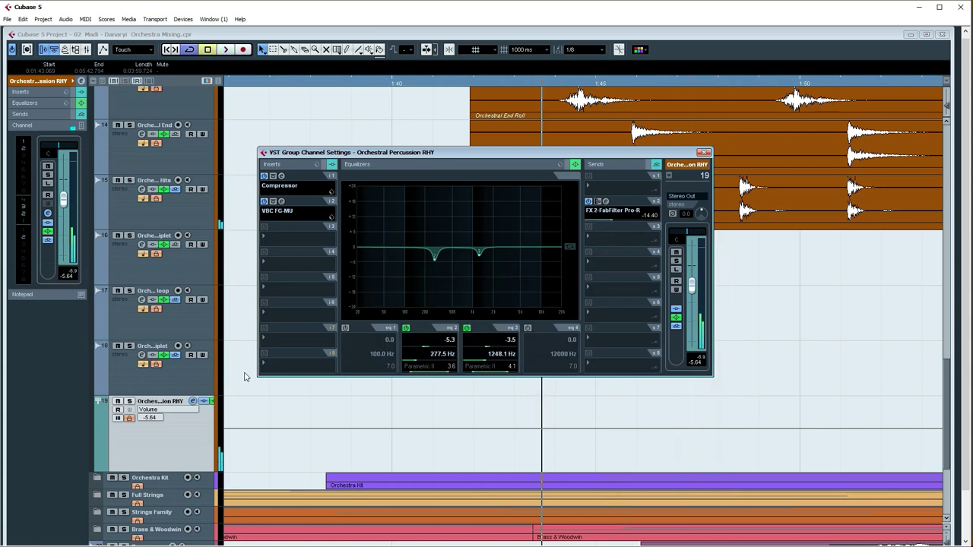
Solo the Orchestral Percussion RHY group, open its VBC FG-MU insert, and play the passage through it
left_click(130, 401)
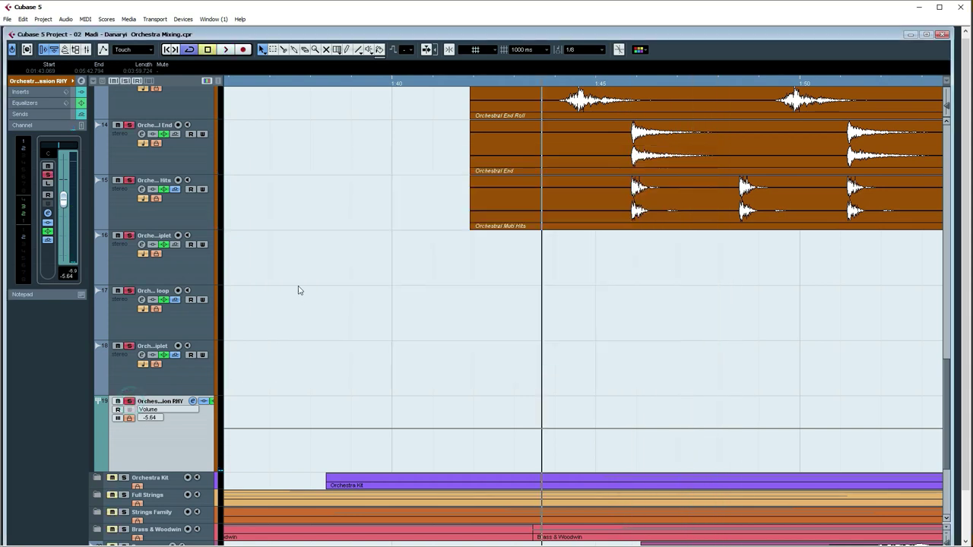
left_click(192, 400)
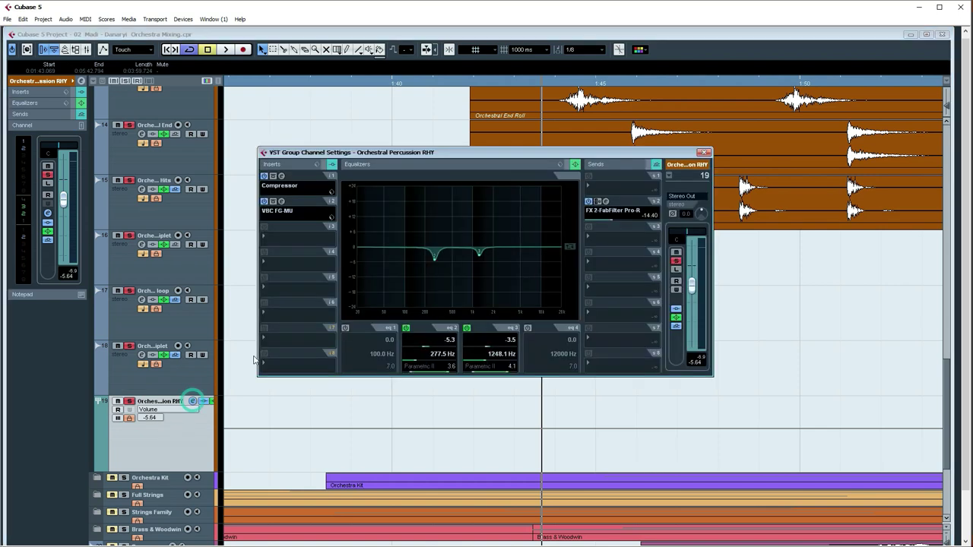
left_click(283, 202)
left_click_drag(387, 201, 445, 218)
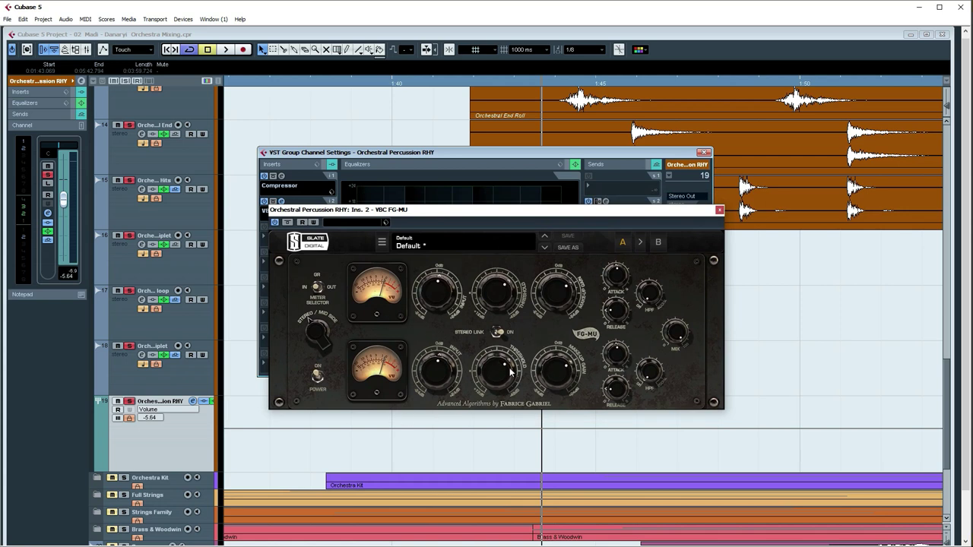
key("space")
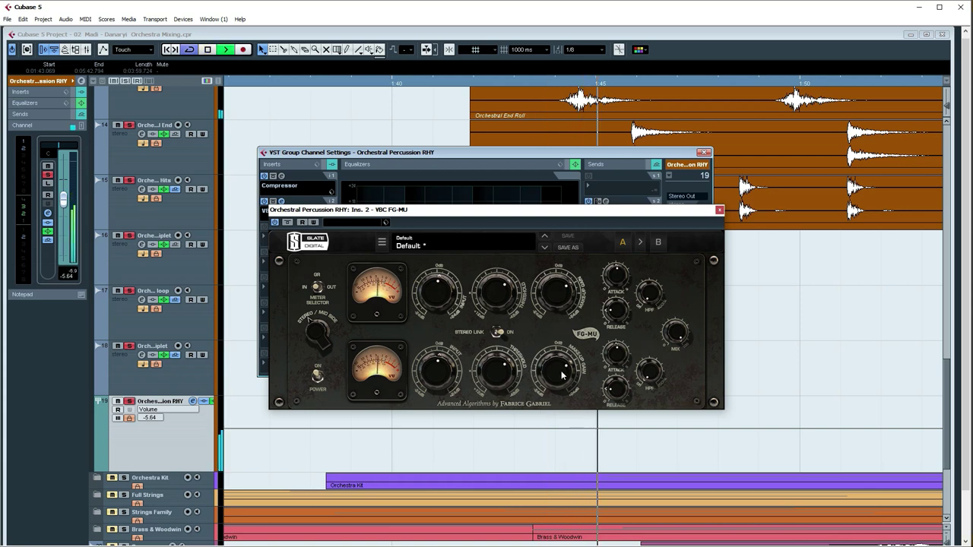
key("space")
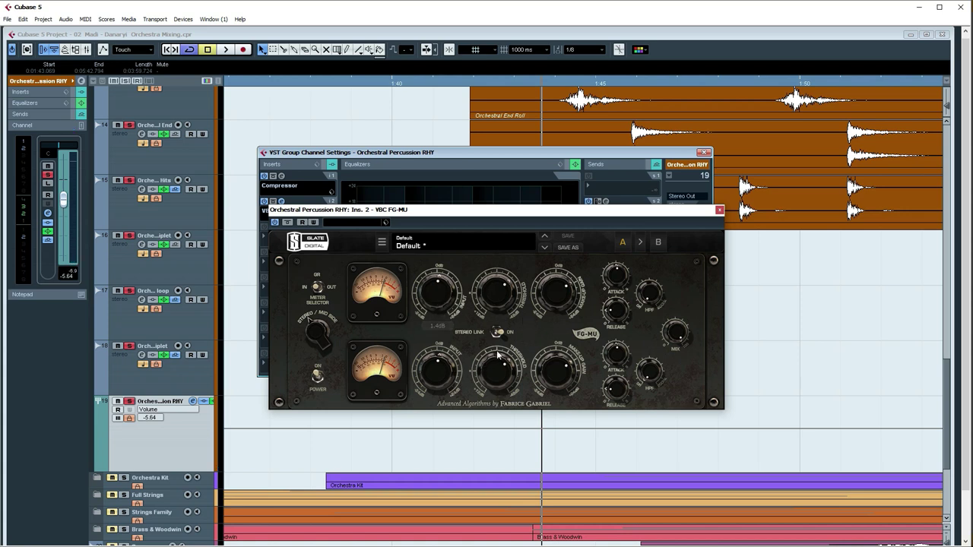
Examine the FG-MU's input, threshold, makeup gain, attack and release settings
left_click(440, 297)
mouse_move(497, 298)
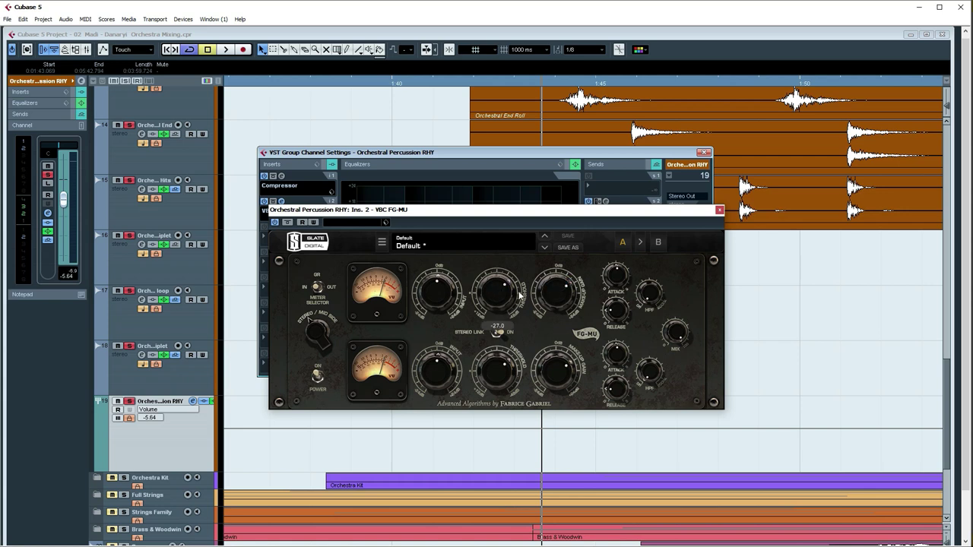
mouse_move(558, 297)
mouse_move(610, 301)
Demonstrate the FG-MU's stereo link by unlinking it, trying an upper-channel threshold of -29.9, and linking it again
left_click(497, 332)
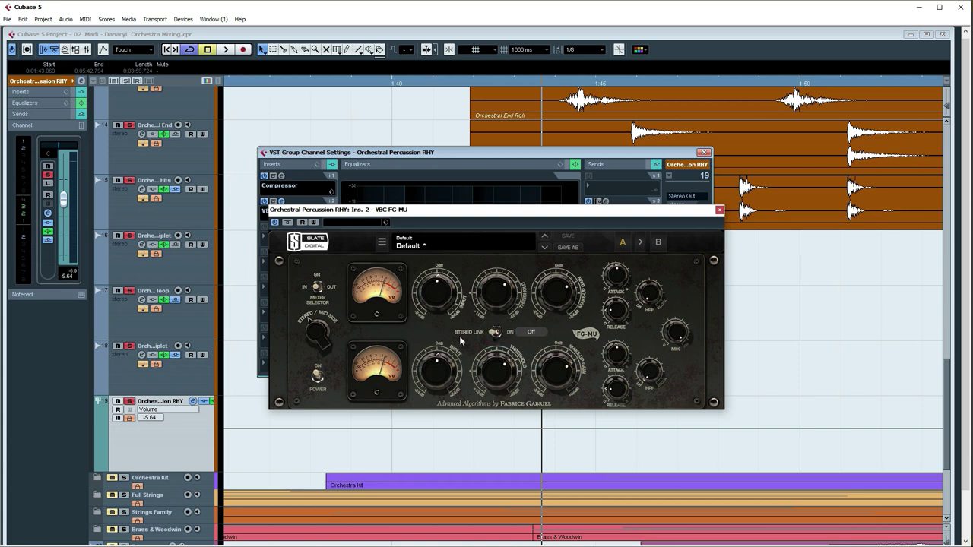
scroll(501, 291, "up", 4)
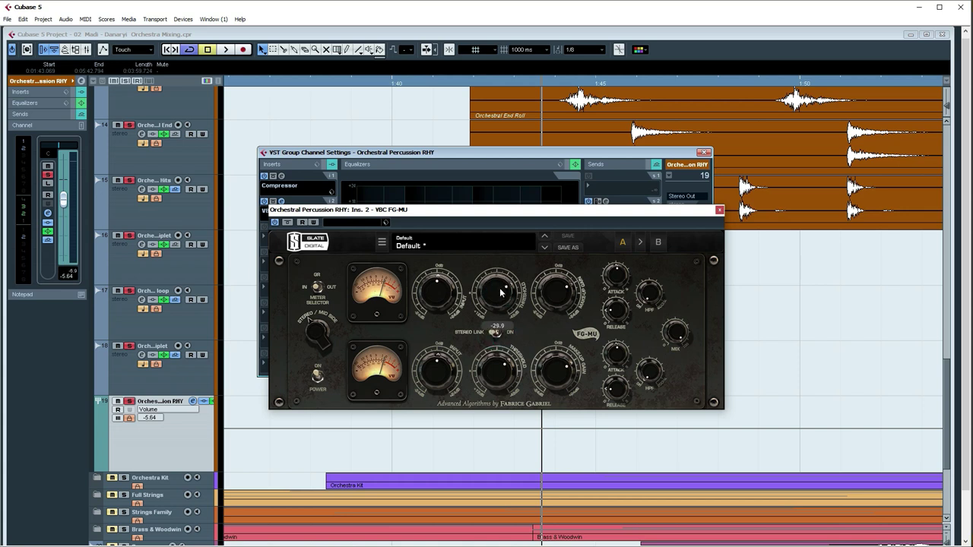
left_click(498, 332)
scroll(500, 302, "up", 2)
Close the FG-MU and group channel settings windows and play the soloed percussion tracks
left_click(719, 211)
left_click(281, 202)
left_click(281, 202)
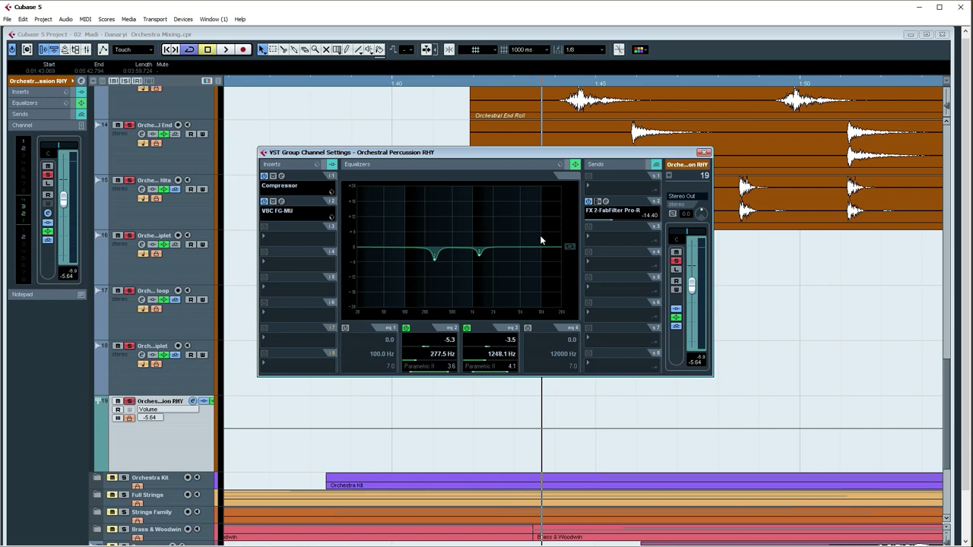
left_click(704, 153)
left_click(471, 81)
key("space")
scroll(532, 334, "up", 3)
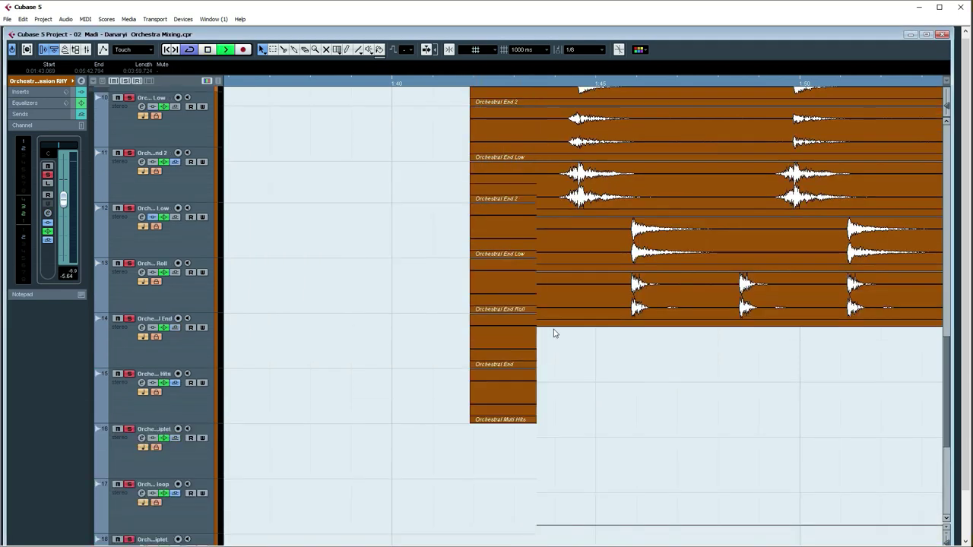
scroll(574, 304, "down", 2)
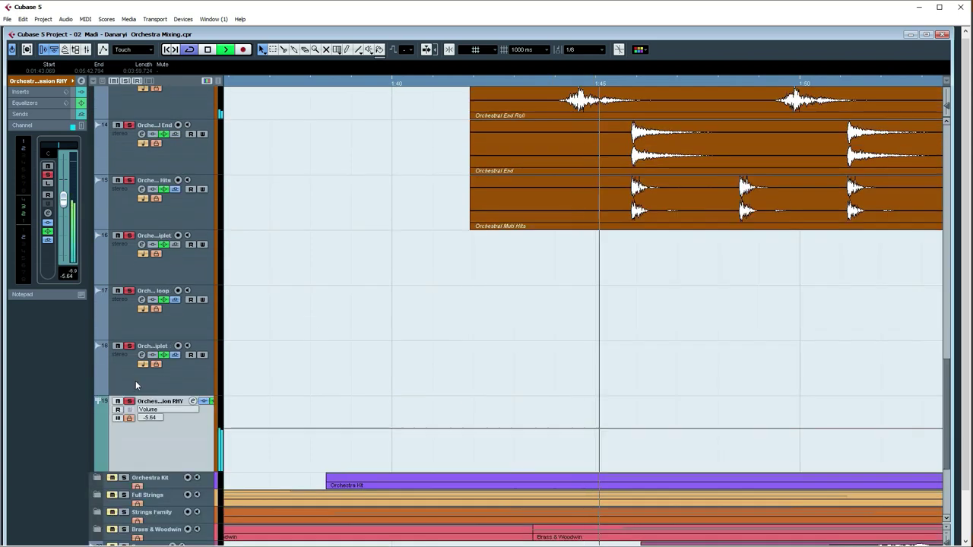
Reopen the group's FG-MU insert, switch it off, and play the passage without it
left_click(192, 401)
left_click(281, 202)
left_click_drag(370, 208, 329, 226)
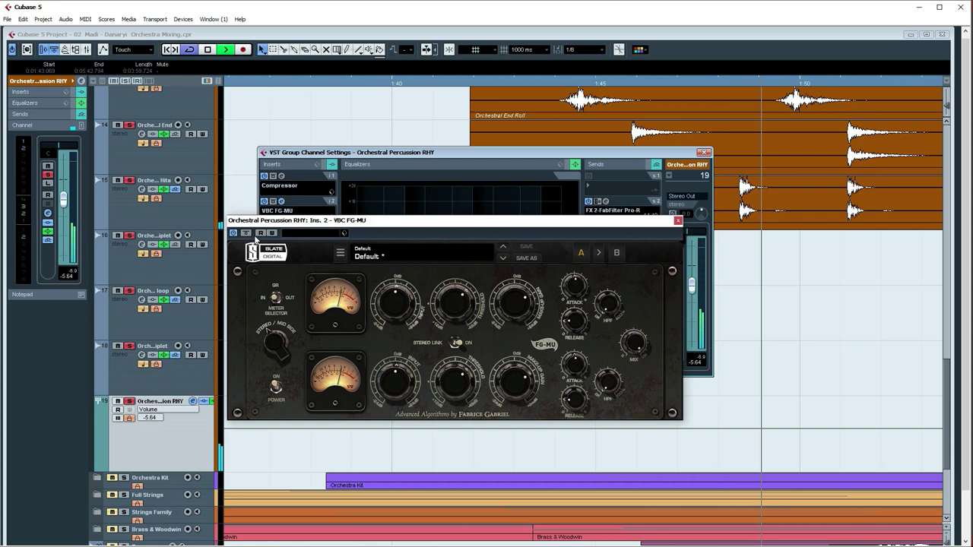
key("space")
left_click(233, 233)
key("space")
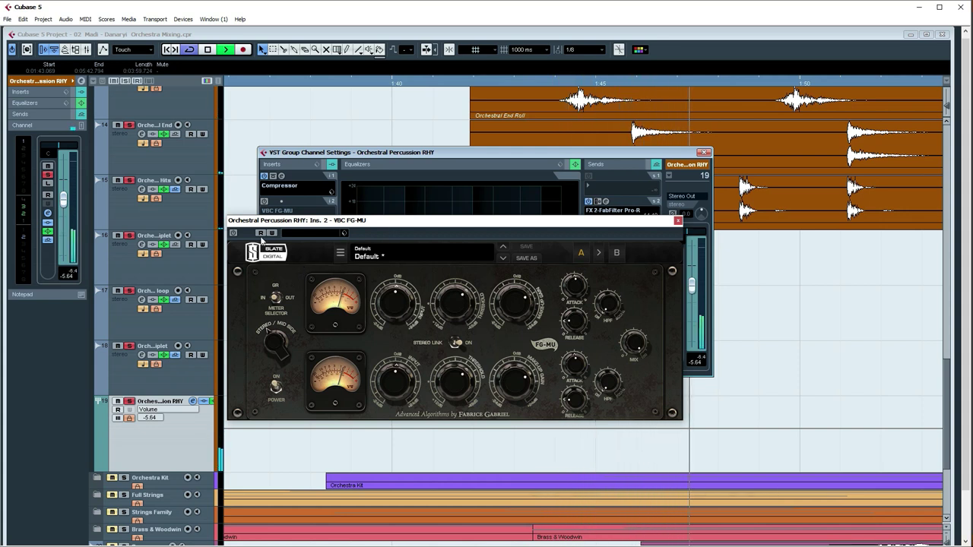
key("space")
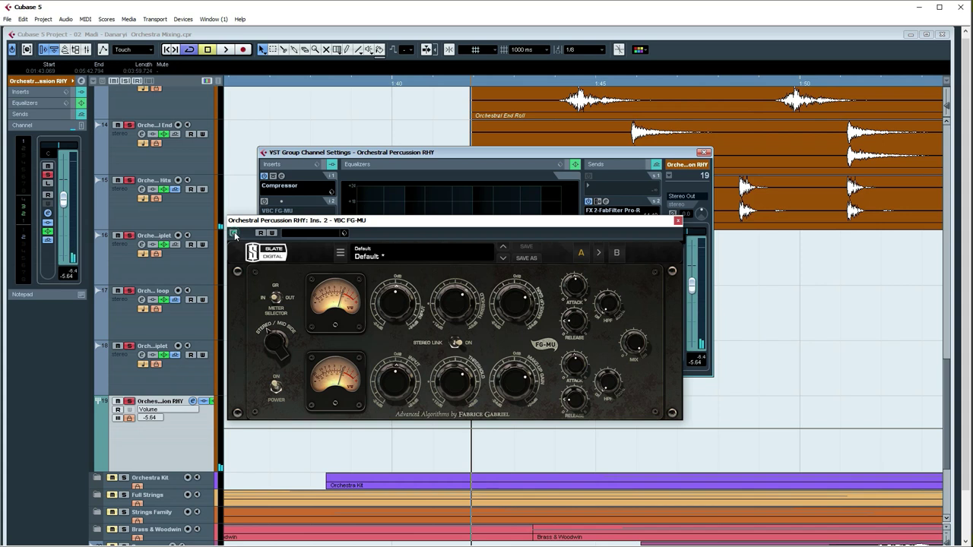
Switch the FG-MU back on and play the passage again for comparison
left_click(234, 233)
key("space")
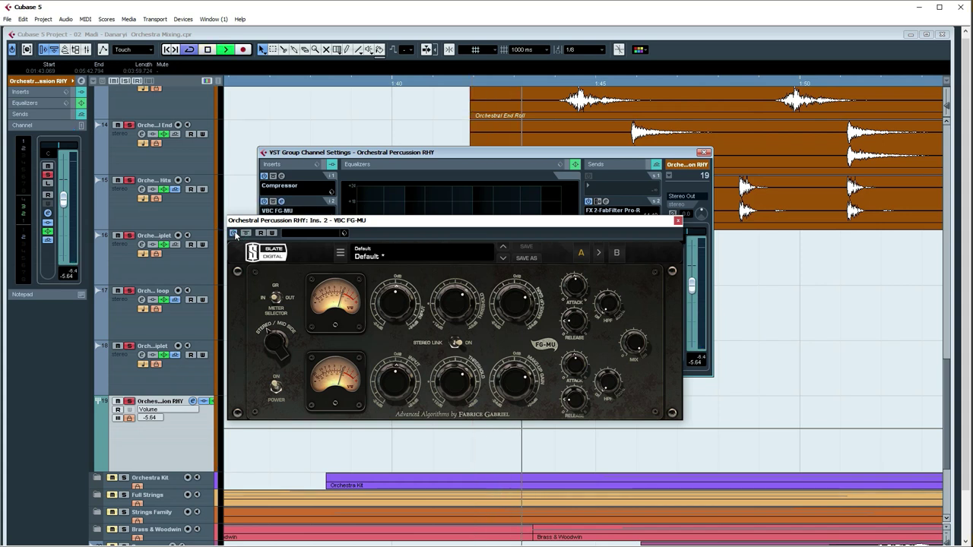
key("space")
Close the FG-MU window and reopen the Orchestral Percussion RHY group's channel settings
left_click(718, 315)
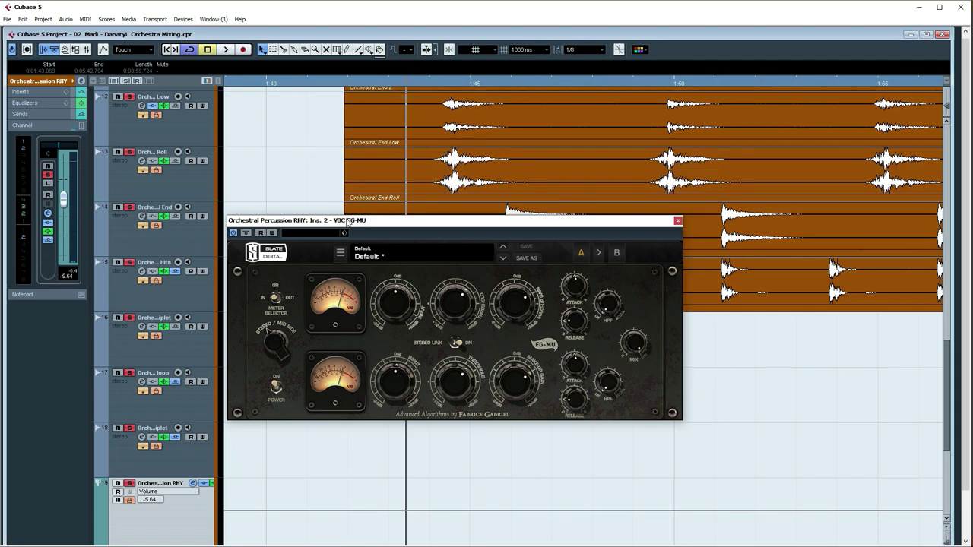
left_click_drag(348, 221, 392, 289)
left_click(720, 290)
scroll(207, 334, "down", 3)
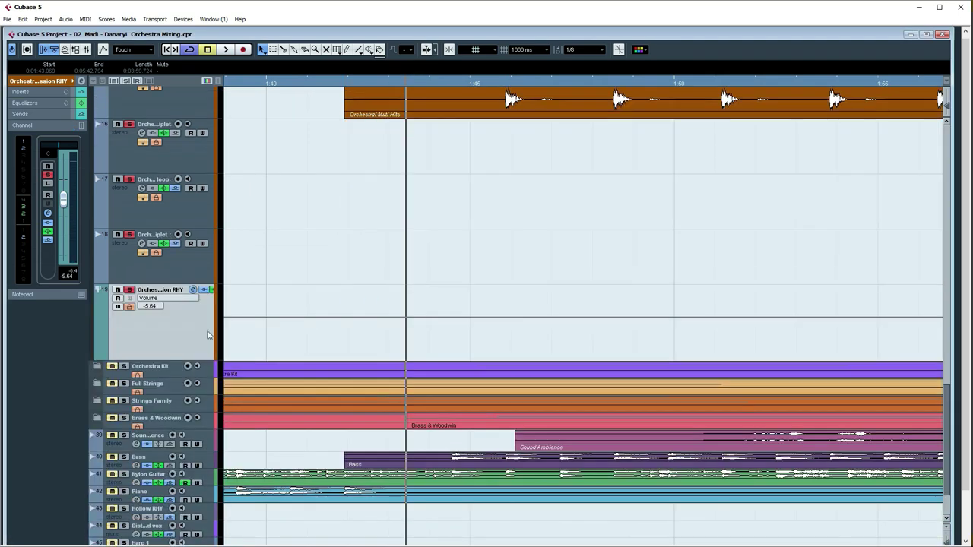
left_click(192, 291)
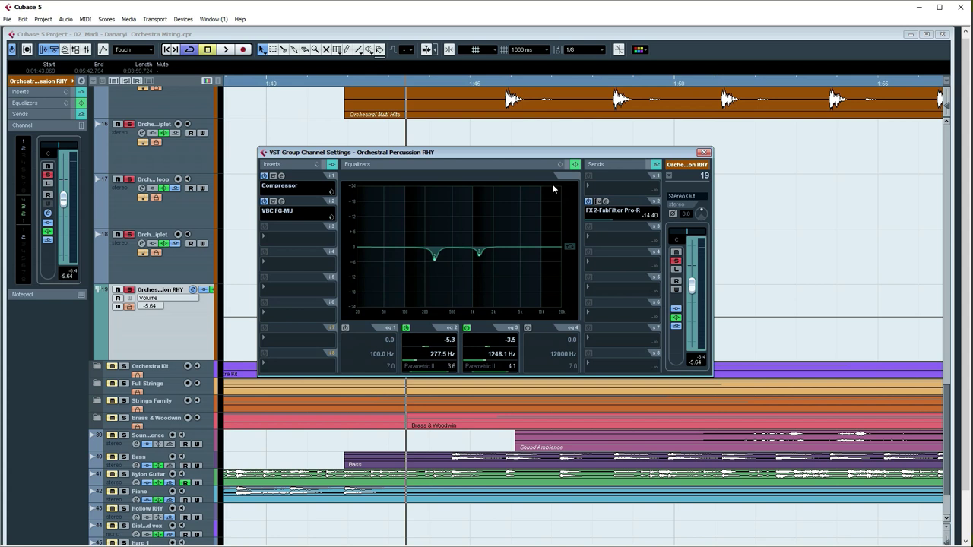
Bypass the group's equalizers, switch off the Compressor and VBC FG-MU inserts, and play the unprocessed passage
left_click(569, 167)
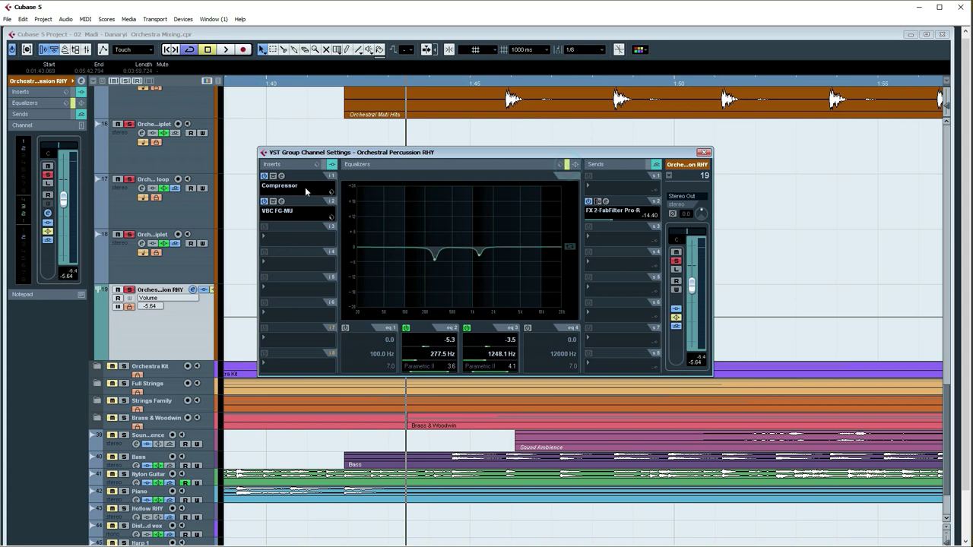
left_click(265, 176)
left_click(264, 201)
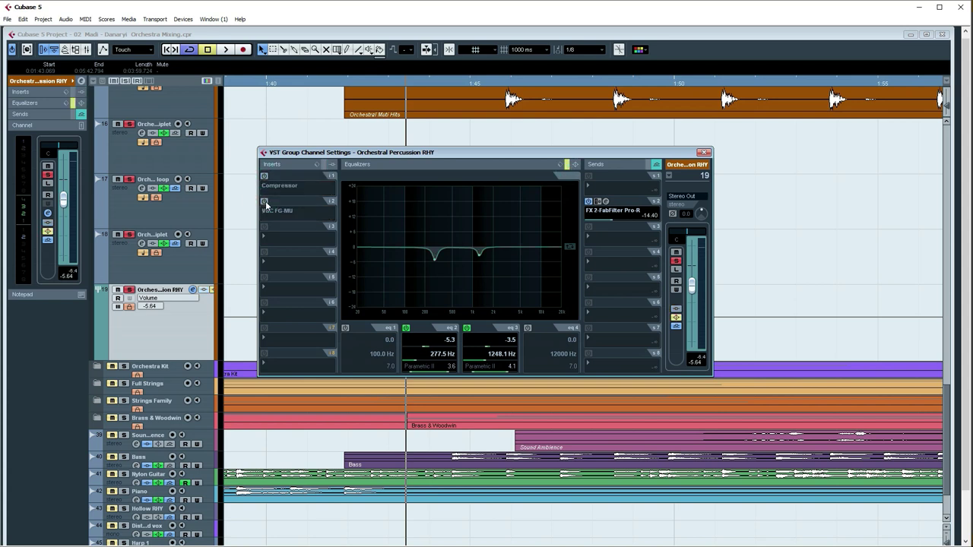
key("space")
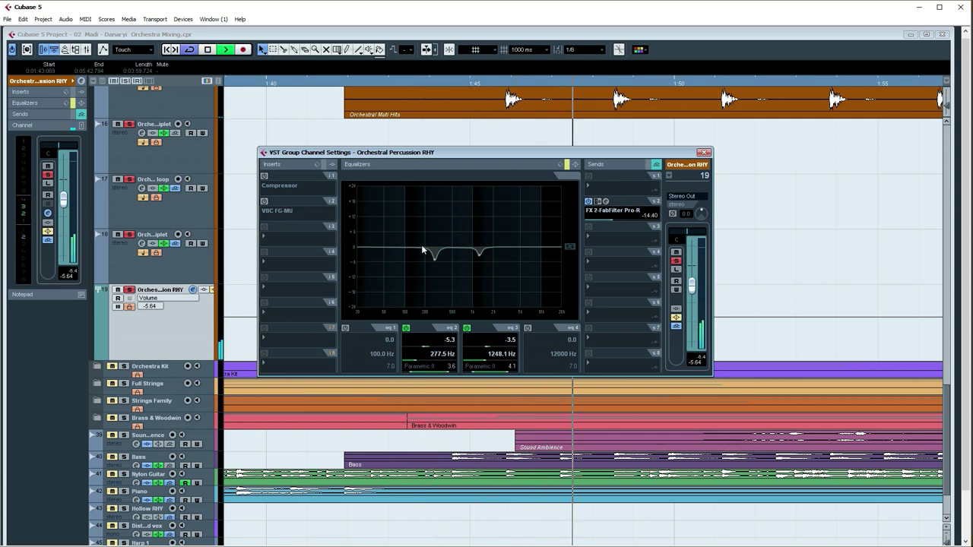
key("space")
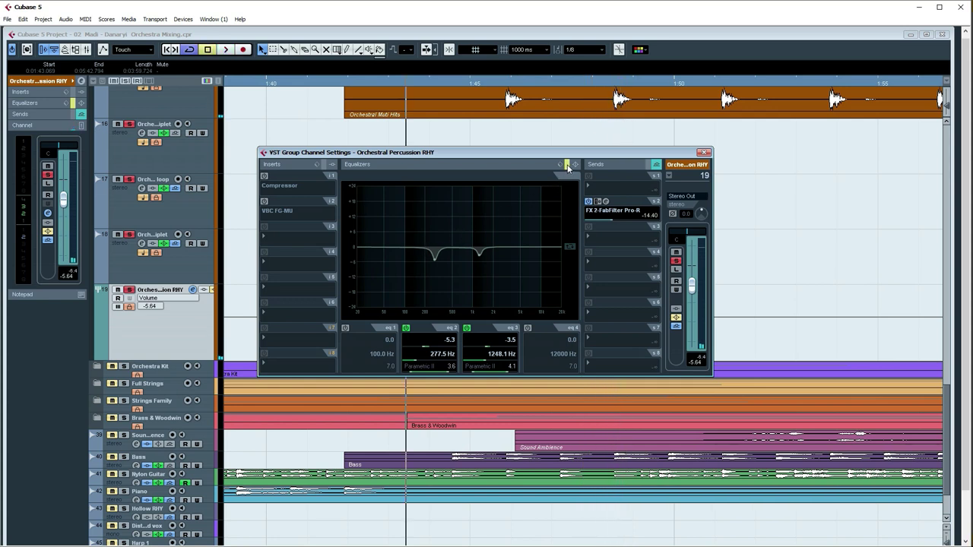
Reactivate the group's equalizers, Compressor and VBC FG-MU, and play the processed passage for comparison
left_click(567, 167)
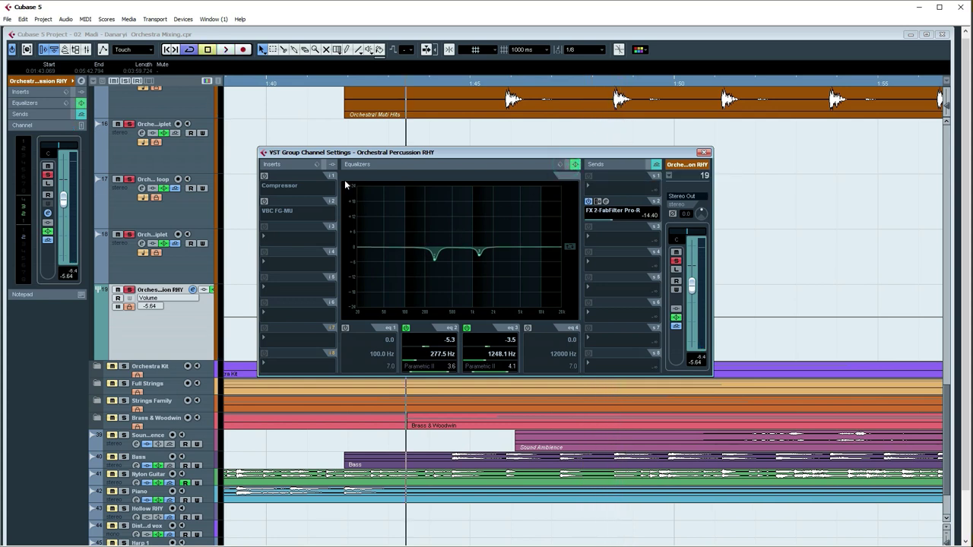
left_click(264, 177)
left_click(263, 201)
key("space")
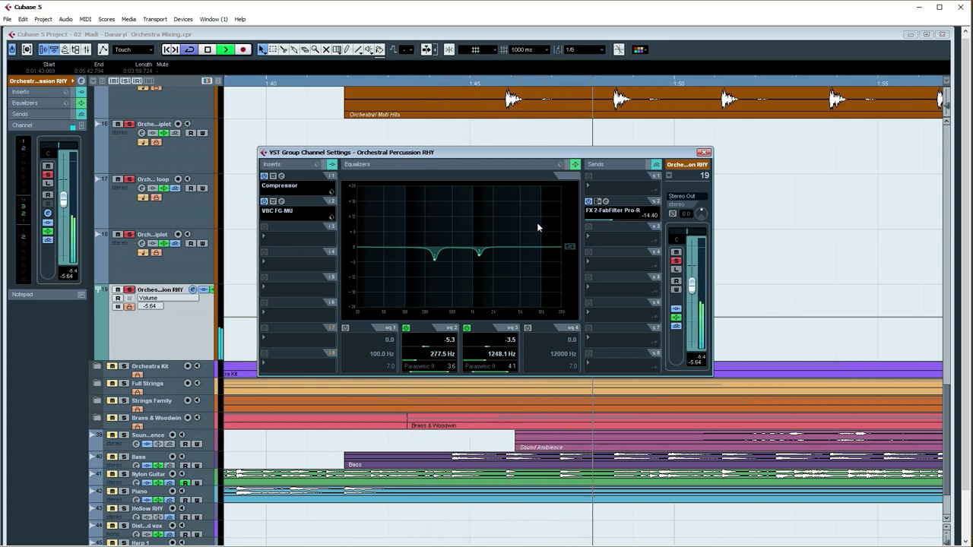
key("space")
Compare the passage with the group's FX 2-FabFilter Pro-R send switched off and switched back on
left_click(587, 201)
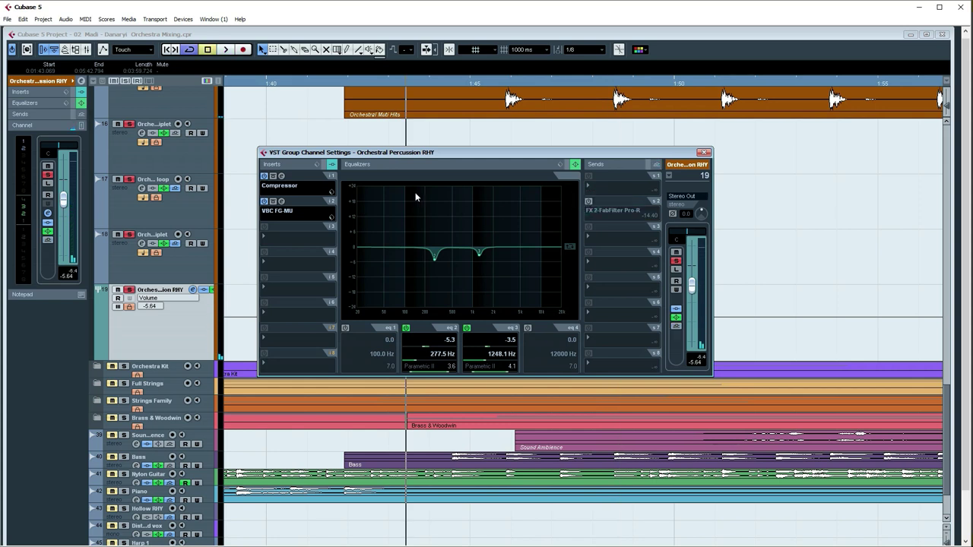
key("space")
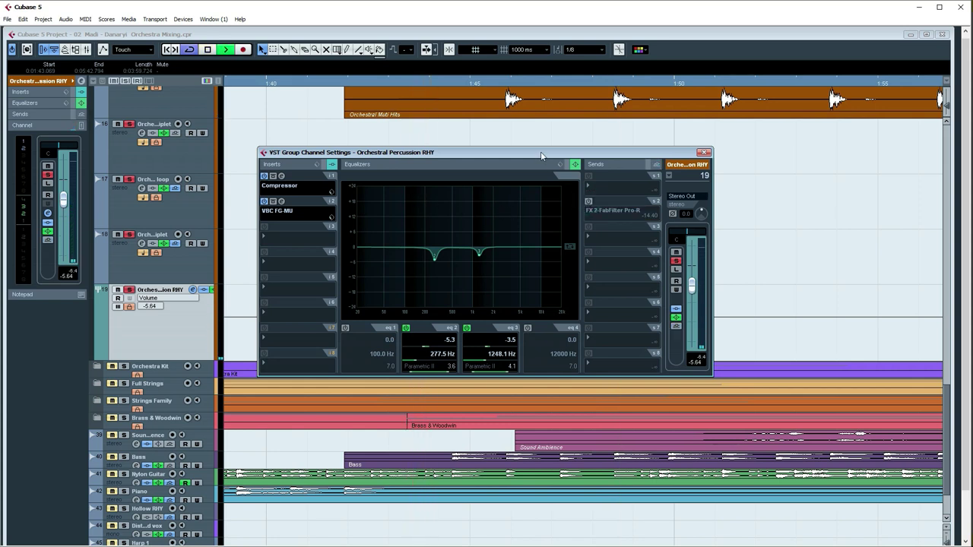
key("space")
left_click(587, 201)
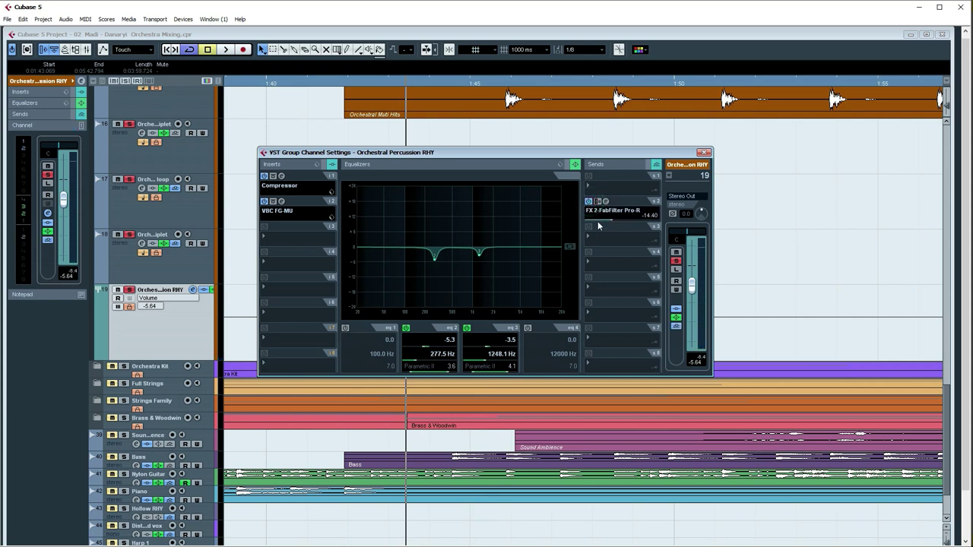
key("space")
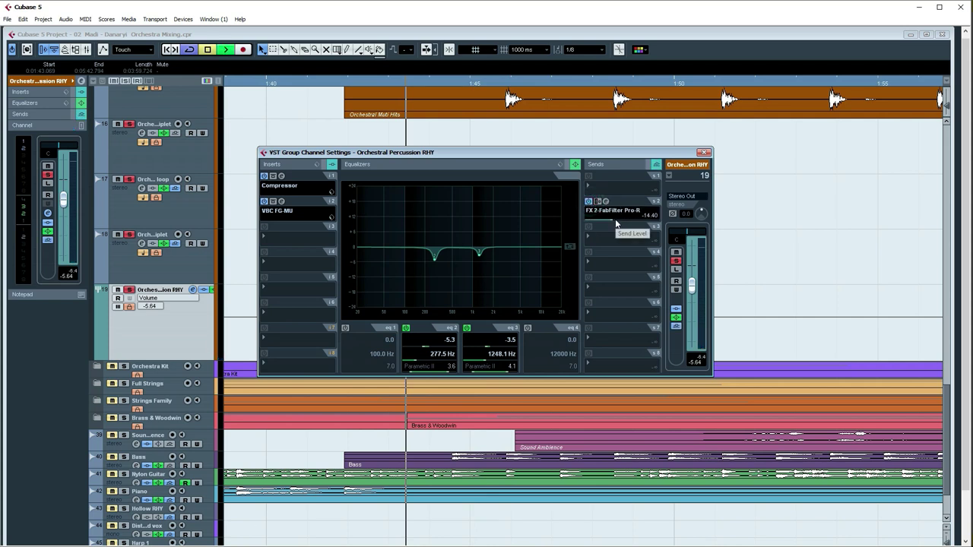
Compare the passage with the group's FX 2-FabFilter Pro-R send level raised to 6.02 and returned to -14.40
key("space")
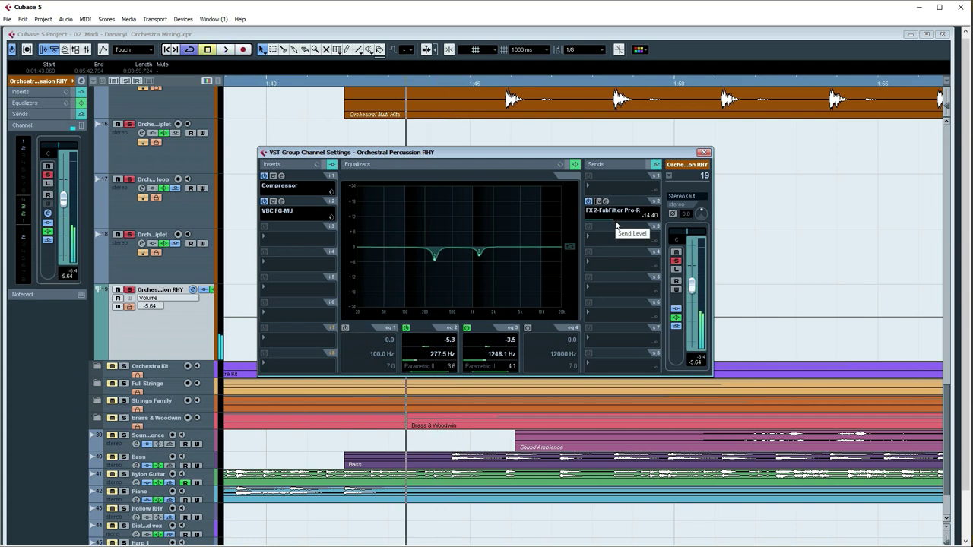
left_click_drag(616, 224, 657, 225)
key("space")
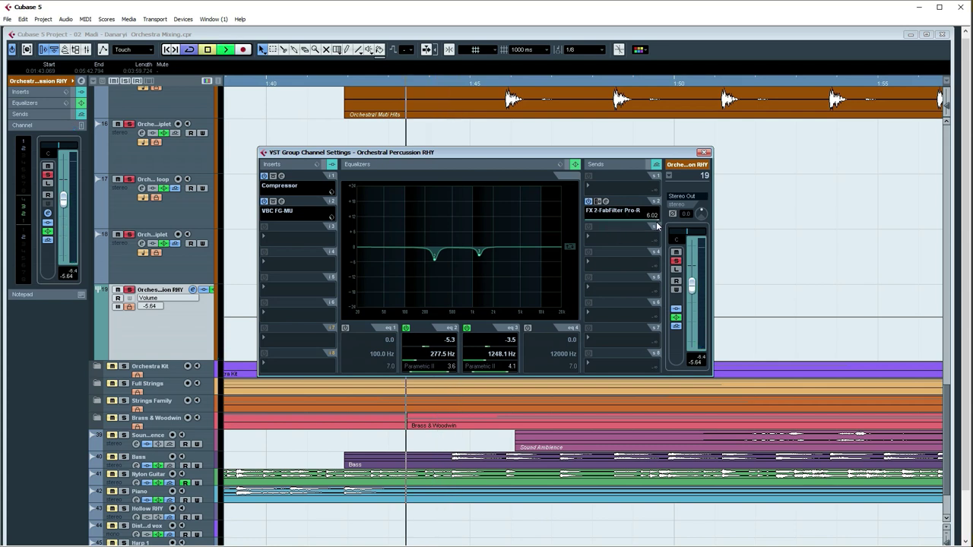
key("space")
left_click_drag(657, 226, 625, 222)
key("space")
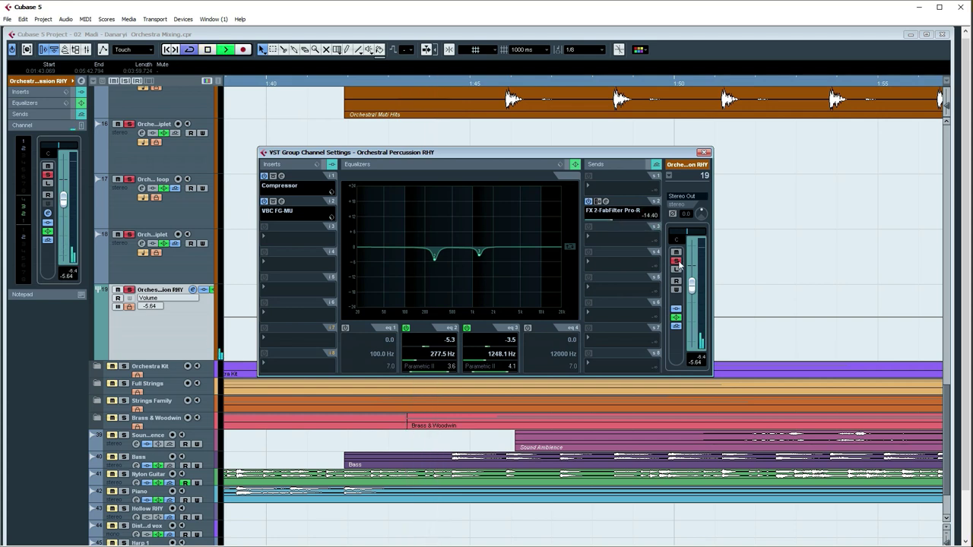
Turn off solo on the Orchestral Percussion RHY group, close its channel settings and stop playback
left_click(675, 261)
left_click(703, 152)
left_click(532, 210)
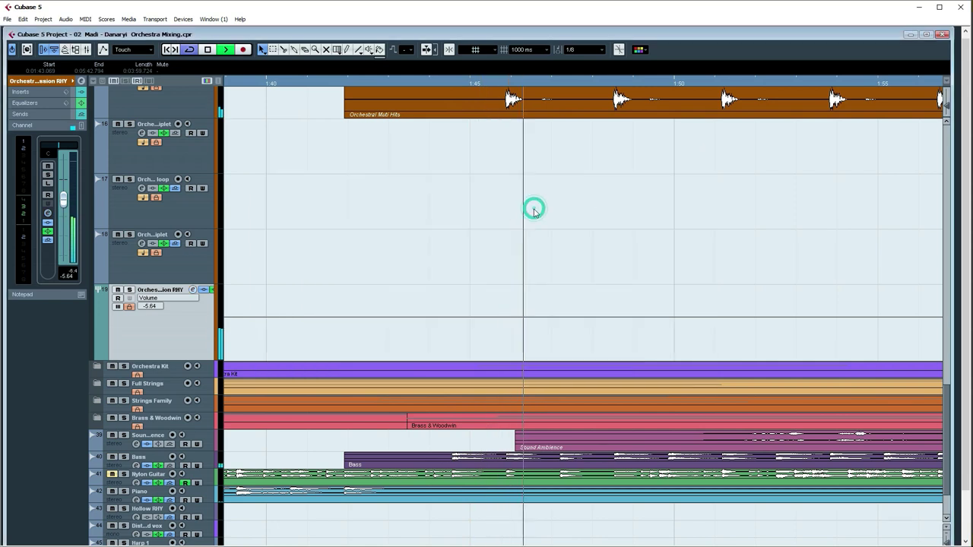
key("space")
Play the full mix without solo and look over the orchestral percussion and drum tracks across the arrangement
key("g")
key("g")
key("g")
scroll(641, 228, "up", 3)
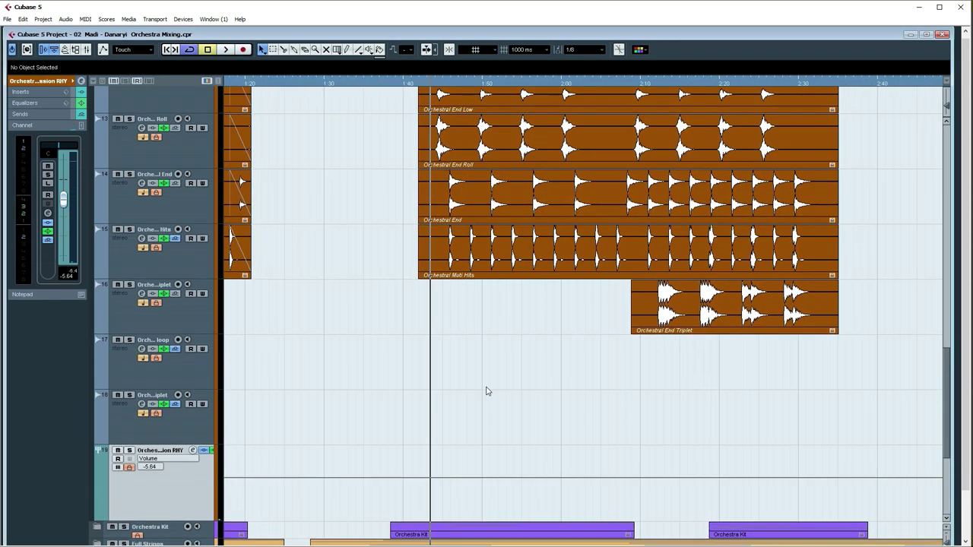
scroll(480, 190, "up", 6)
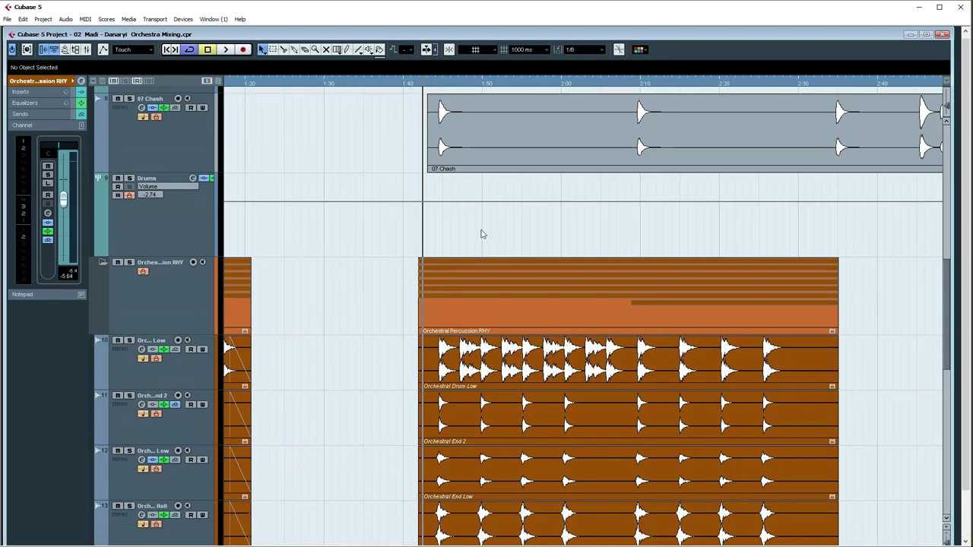
scroll(490, 221, "down", 3)
key("space")
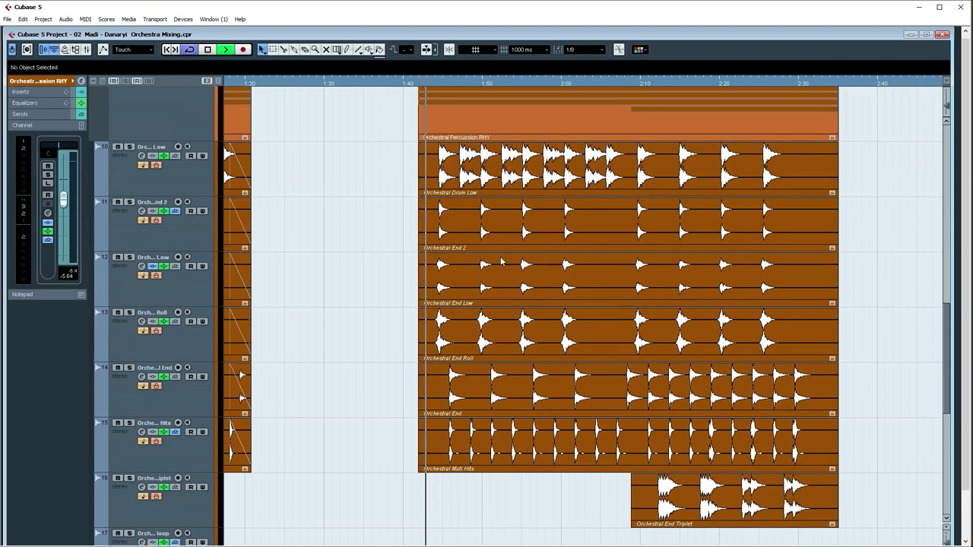
scroll(505, 262, "down", 2)
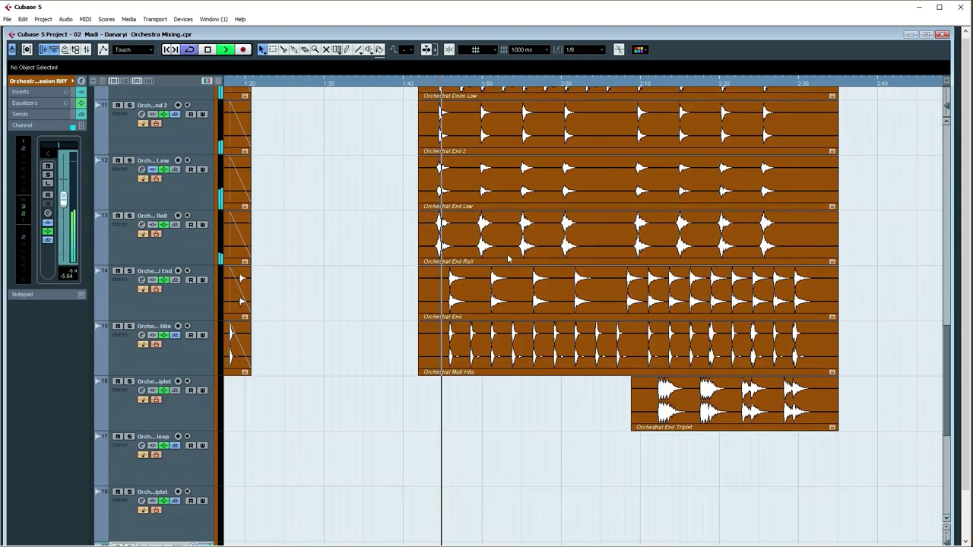
scroll(509, 264, "down", 2)
key("g")
key("g")
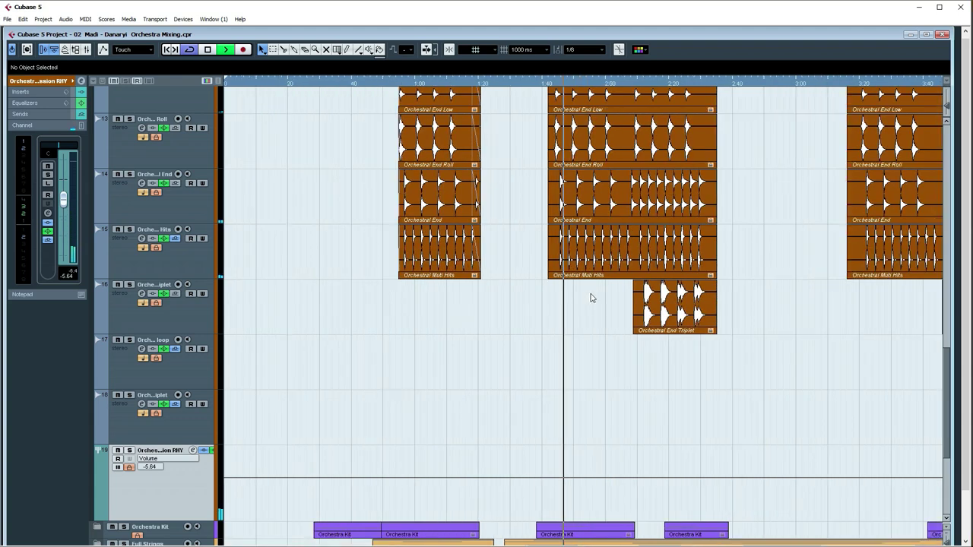
scroll(588, 306, "up", 12)
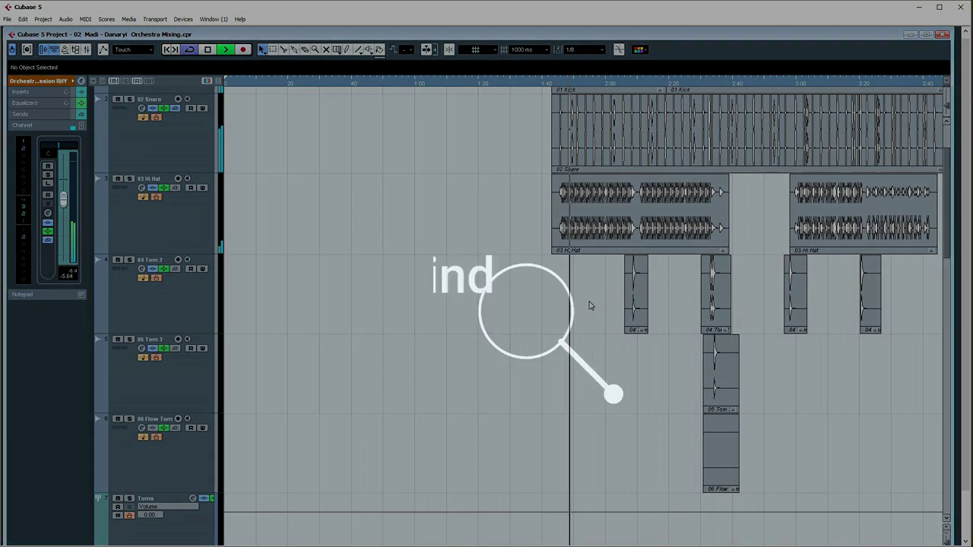